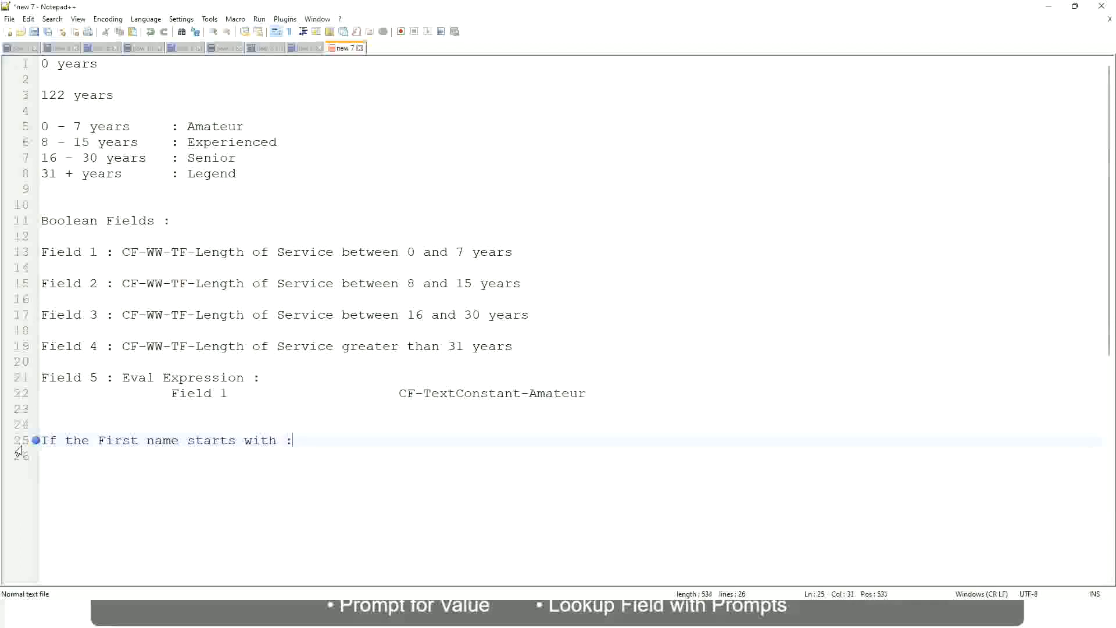
# Complete the first-name rule on line 25 with the range "A - G :" and the result A Listers.
pyautogui.write('A - G')
pyautogui.write(': A lI')
pyautogui.press('BackSpace')
pyautogui.press('BackSpace')
pyautogui.write('Listers')
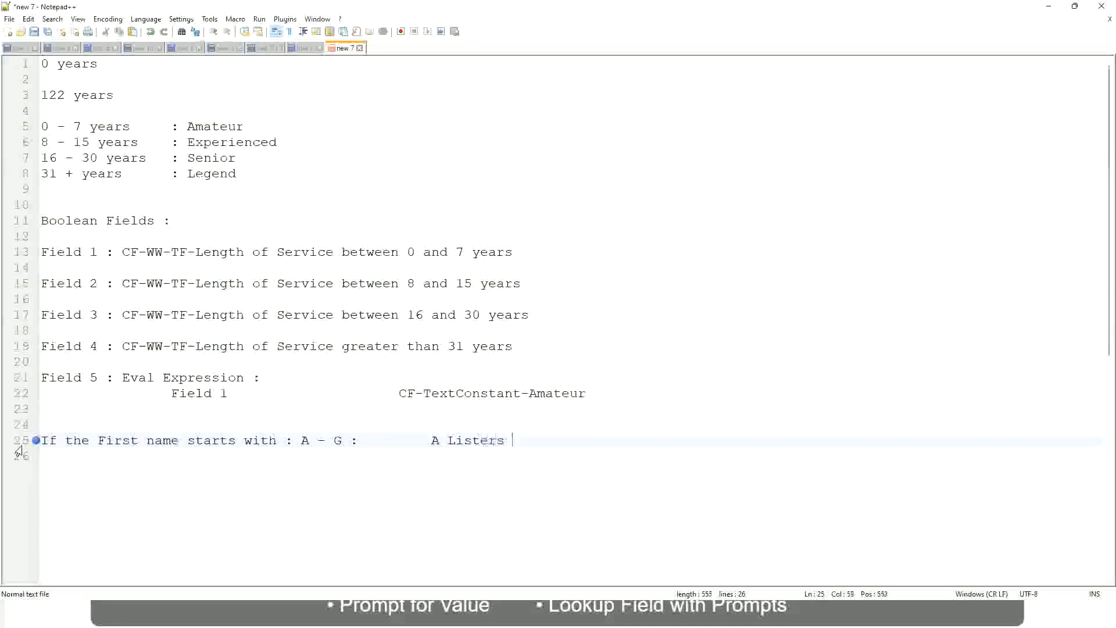
# Enclose A Listers on line 25 in double quotation marks.
pyautogui.press('Left')
pyautogui.press('Left')
pyautogui.press('Left')
pyautogui.press('Left')
pyautogui.press('Left')
pyautogui.press('Left')
pyautogui.press('Left')
pyautogui.press('Left')
pyautogui.press('Left')
pyautogui.write('""')
pyautogui.press('Right')
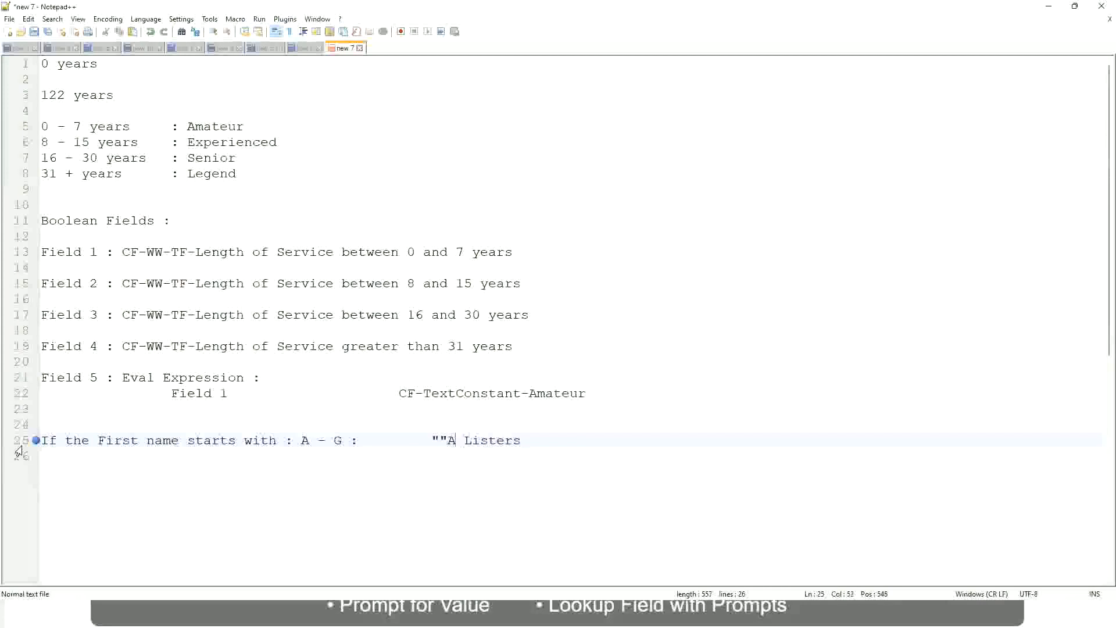
pyautogui.press('Left')
pyautogui.press('BackSpace')
pyautogui.press('Right')
pyautogui.press('Right')
pyautogui.press('Right')
pyautogui.press('Right')
pyautogui.press('Right')
pyautogui.press('Right')
pyautogui.press('Right')
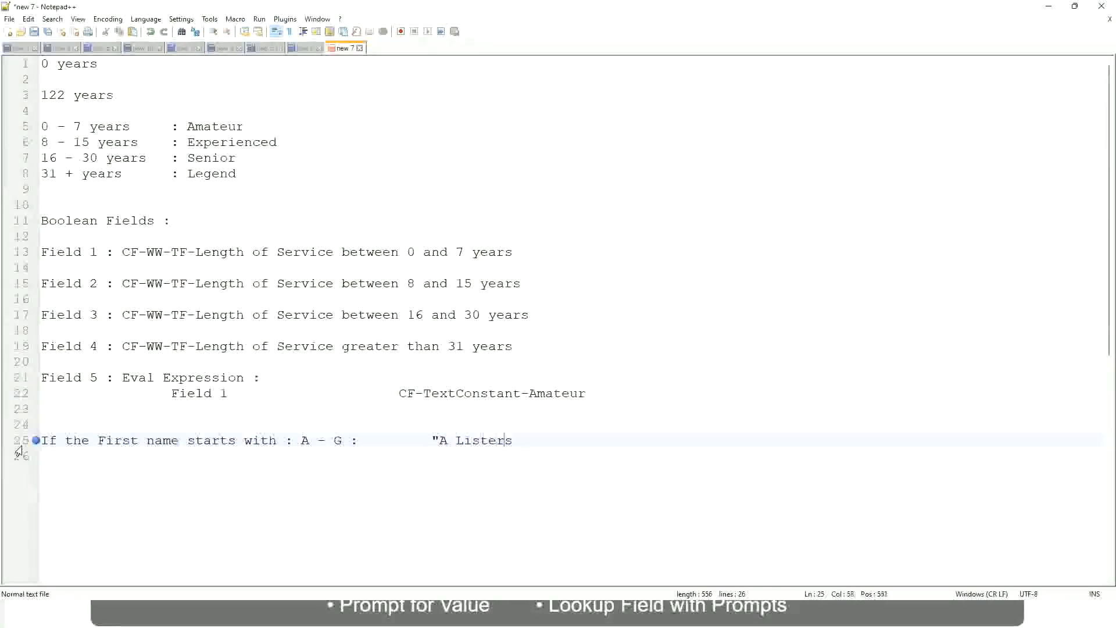
pyautogui.press('Right')
pyautogui.press('Return')
pyautogui.write('"')
pyautogui.press('Left')
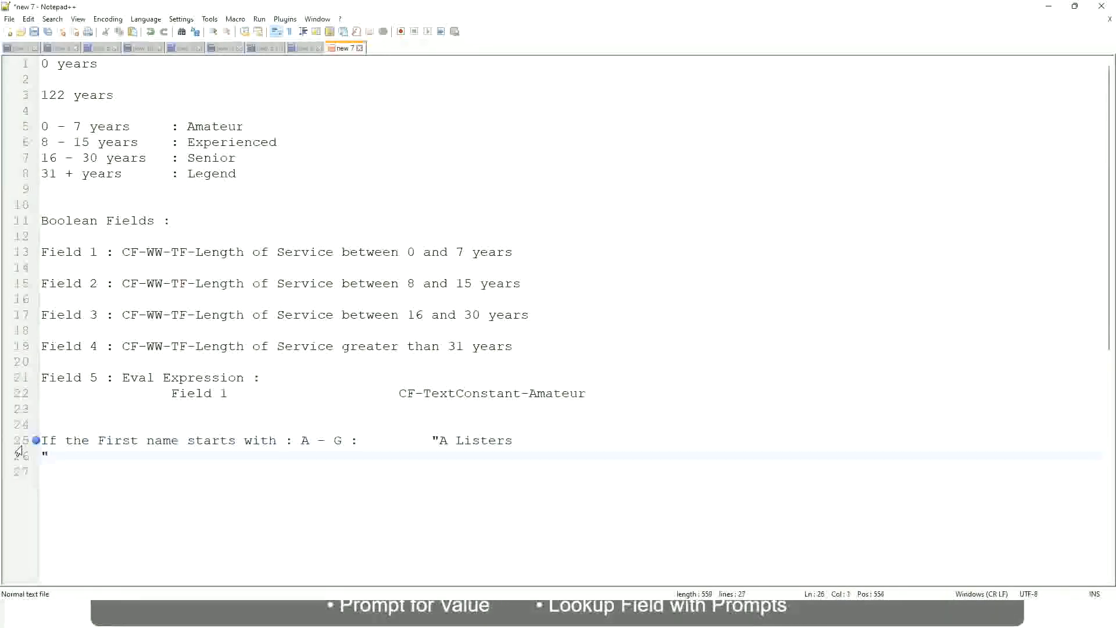
pyautogui.press('Delete')
pyautogui.press('BackSpace')
pyautogui.write('"')
# Add a line below with the range H - P, an aligned colon and the result "His Majesty".
pyautogui.press('Return')
pyautogui.write('H -')
pyautogui.write('P')
pyautogui.press('Tab')
pyautogui.press('Tab')
pyautogui.press('Tab')
pyautogui.press('Tab')
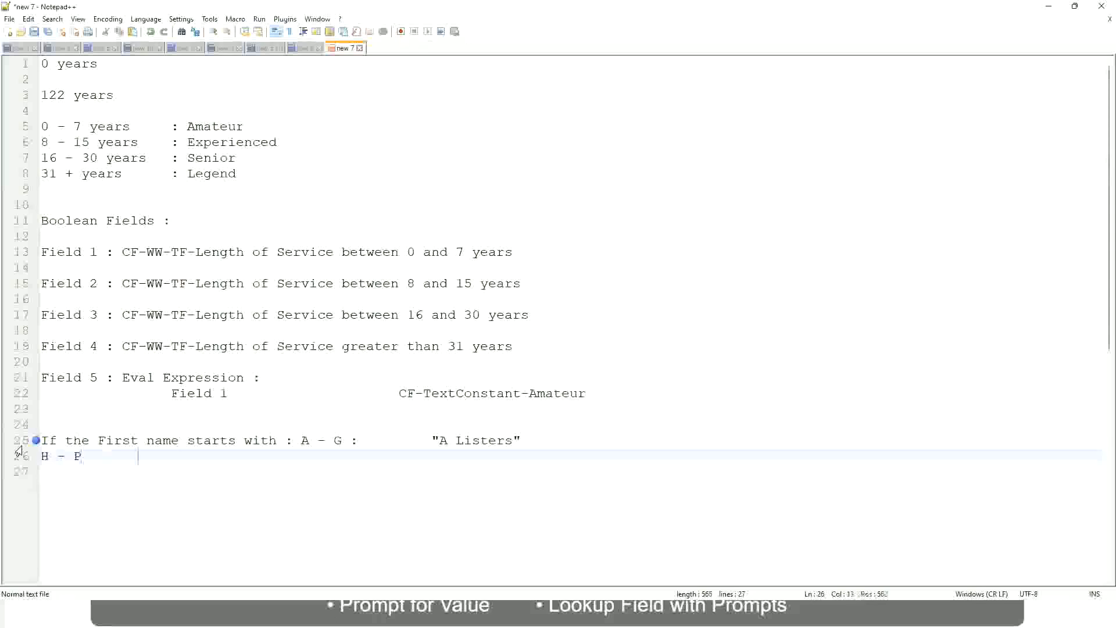
pyautogui.press('Tab')
pyautogui.press('Tab')
pyautogui.press('Tab')
pyautogui.press('Tab')
pyautogui.press('Tab')
pyautogui.write(':')
pyautogui.press('Tab')
pyautogui.press('Tab')
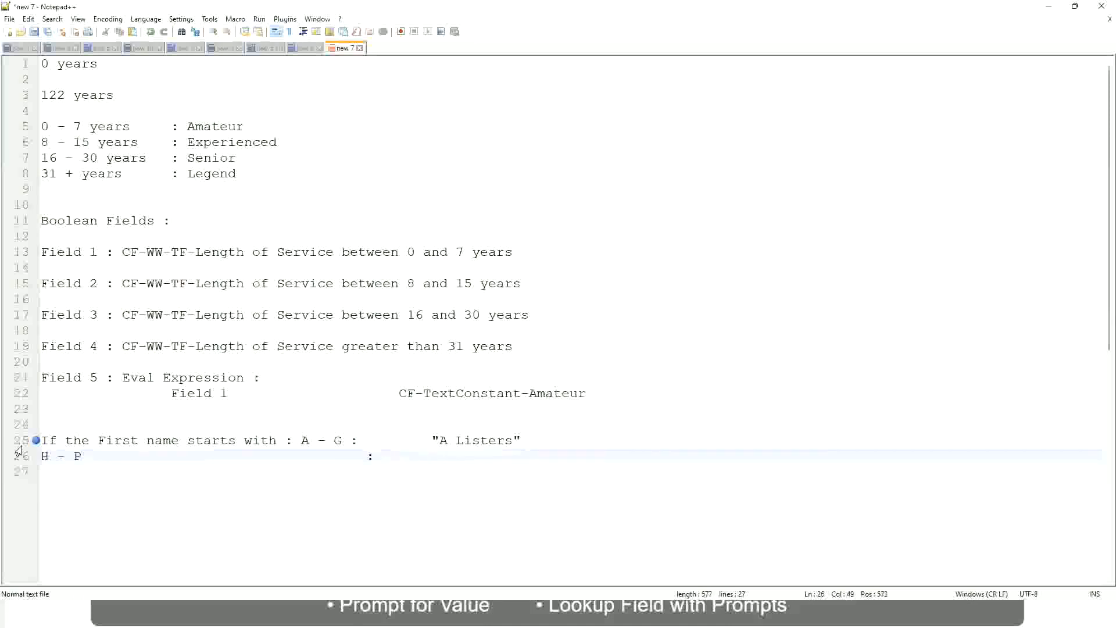
pyautogui.write('"His Majesty')
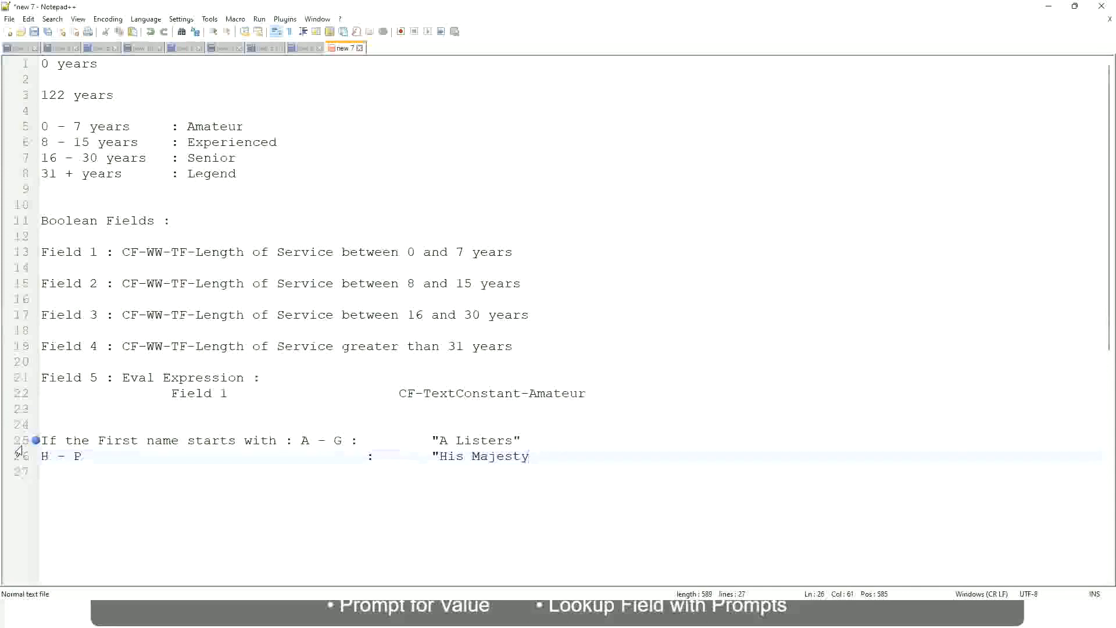
pyautogui.write('"')
# Add another line with the range L - Z, an aligned colon and the result "Lords".
pyautogui.press('Return')
pyautogui.write('L ')
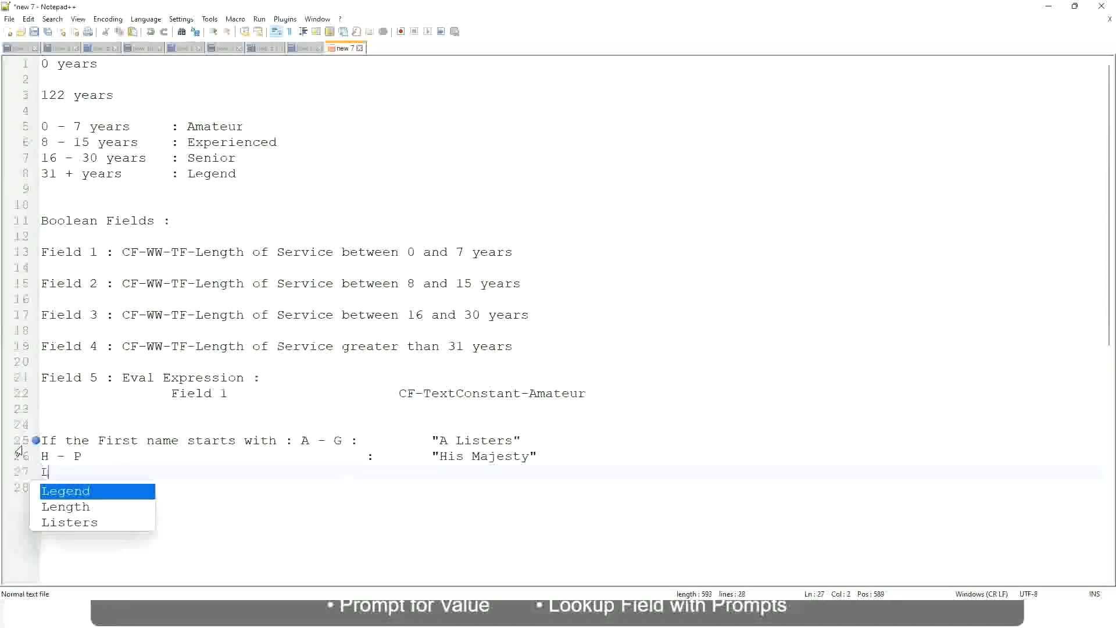
pyautogui.write('- Z')
pyautogui.press('Tab')
pyautogui.press('Tab')
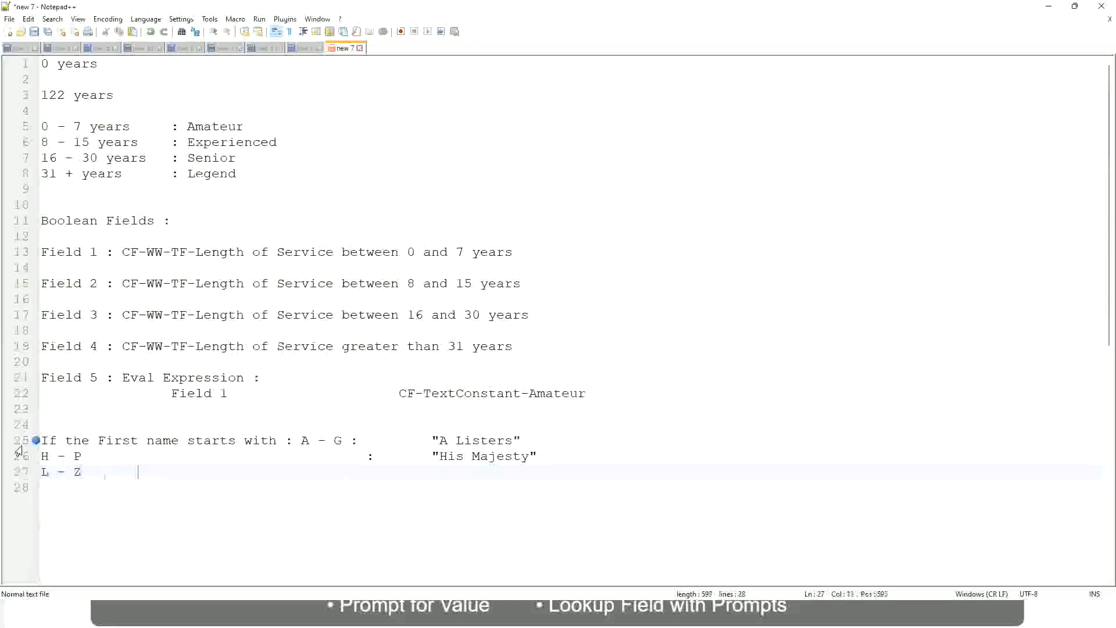
pyautogui.press('Tab')
pyautogui.write(':')
pyautogui.press('Tab')
pyautogui.press('Tab')
pyautogui.write('"Lords')
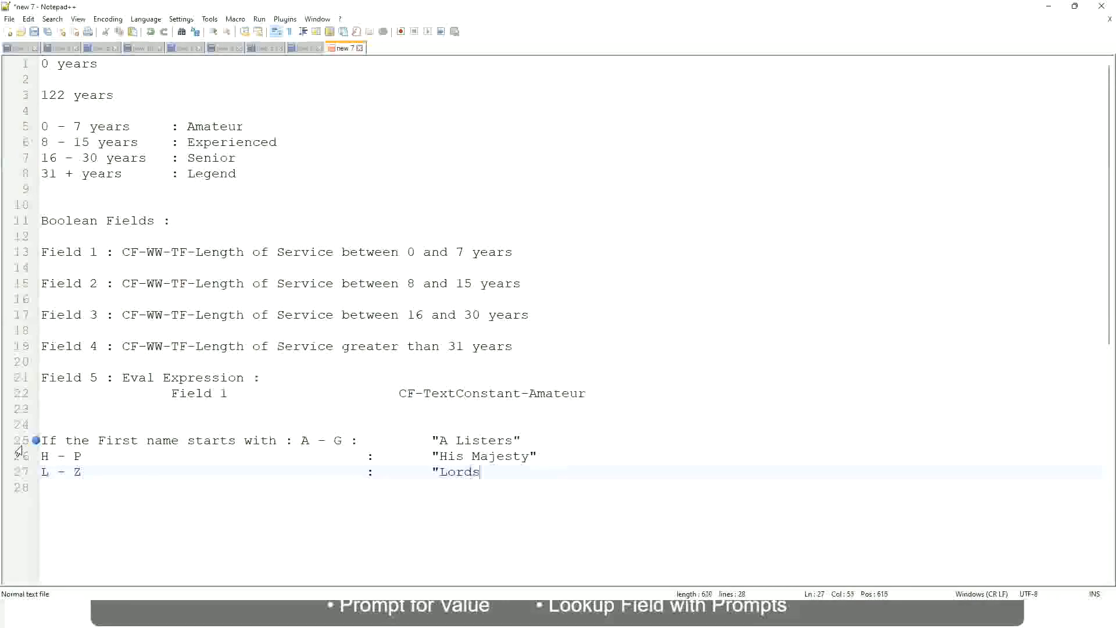
pyautogui.write('""')
pyautogui.press('BackSpace')
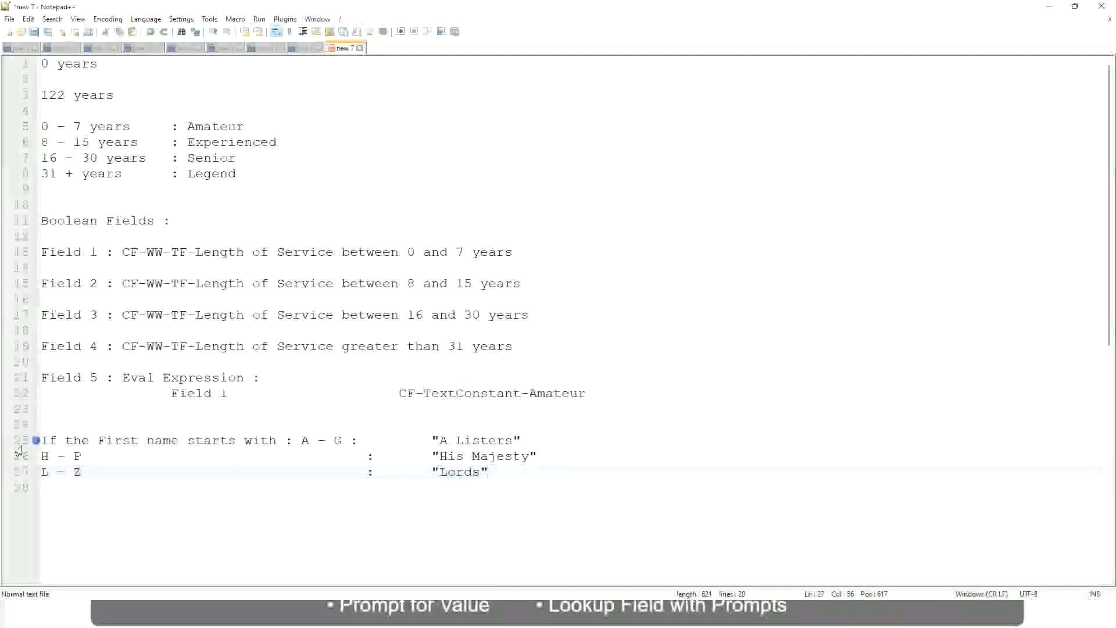
pyautogui.click(497, 472)
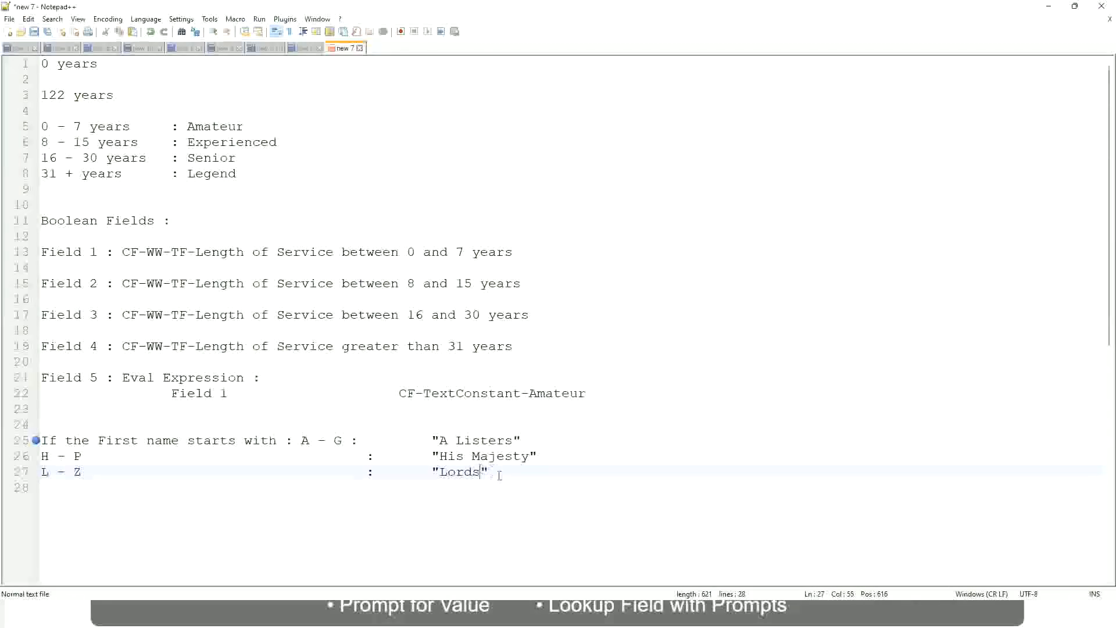
pyautogui.moveTo(484, 473); pyautogui.dragTo(535, 440)
pyautogui.click(460, 440)
pyautogui.click(504, 457)
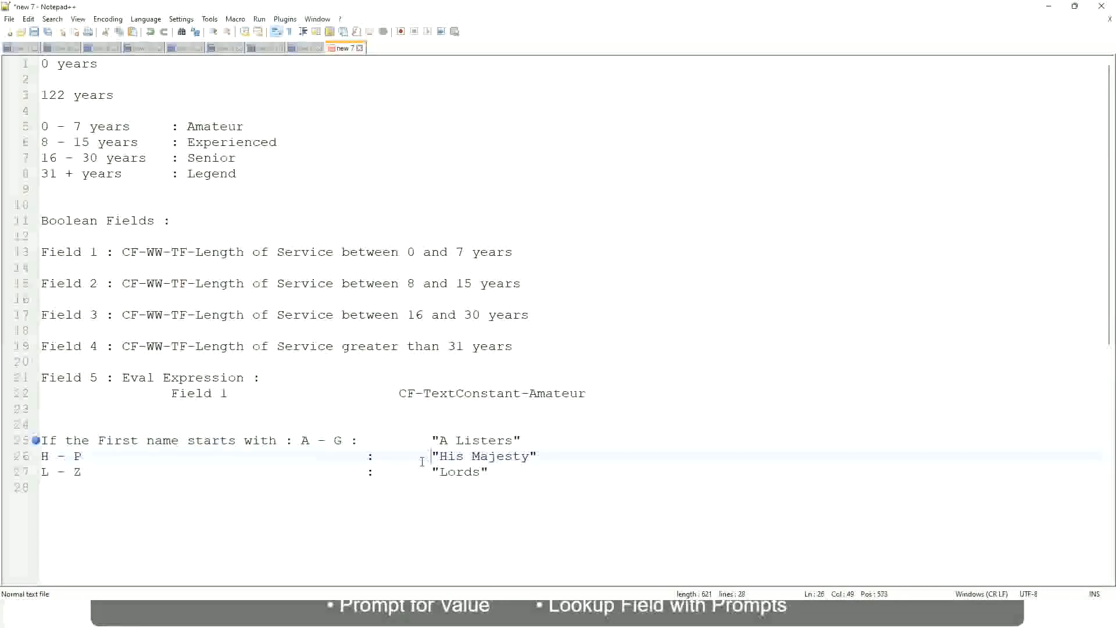
# Replace the three first-name rule lines with a new line beginning with "If".
pyautogui.moveTo(511, 477); pyautogui.dragTo(40, 440)
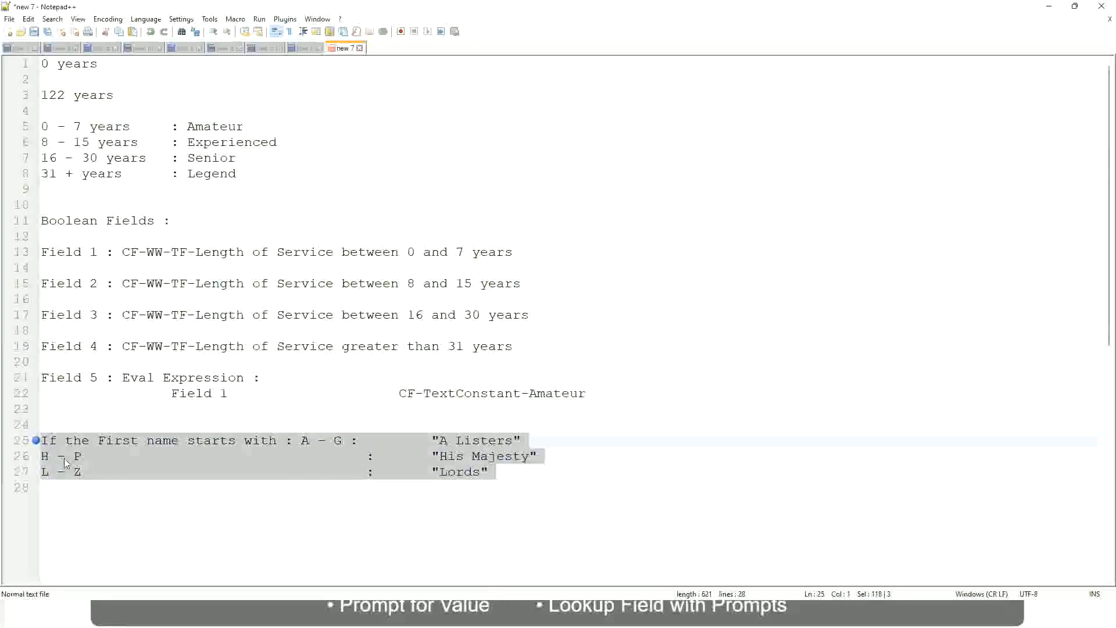
pyautogui.write('If ')
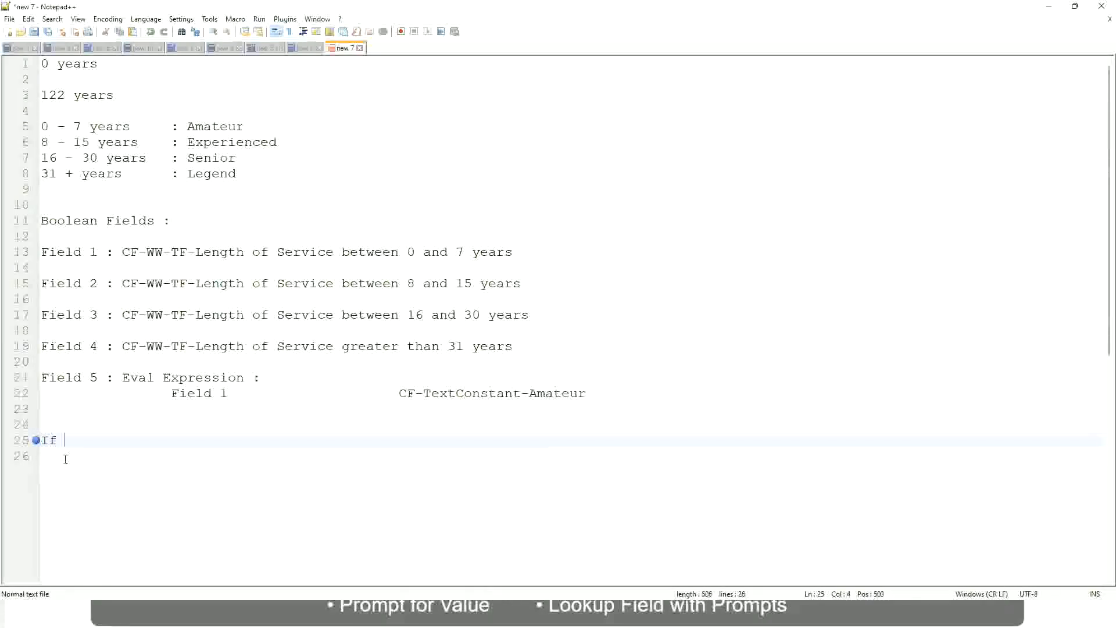
pyautogui.write('Prior E')
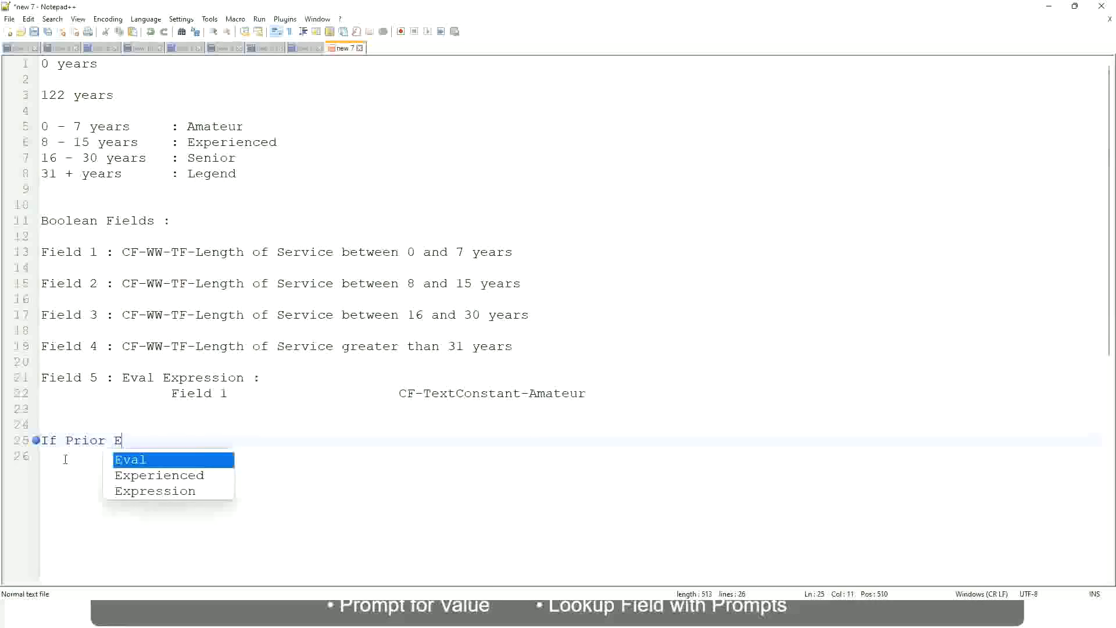
pyautogui.write('xperience')
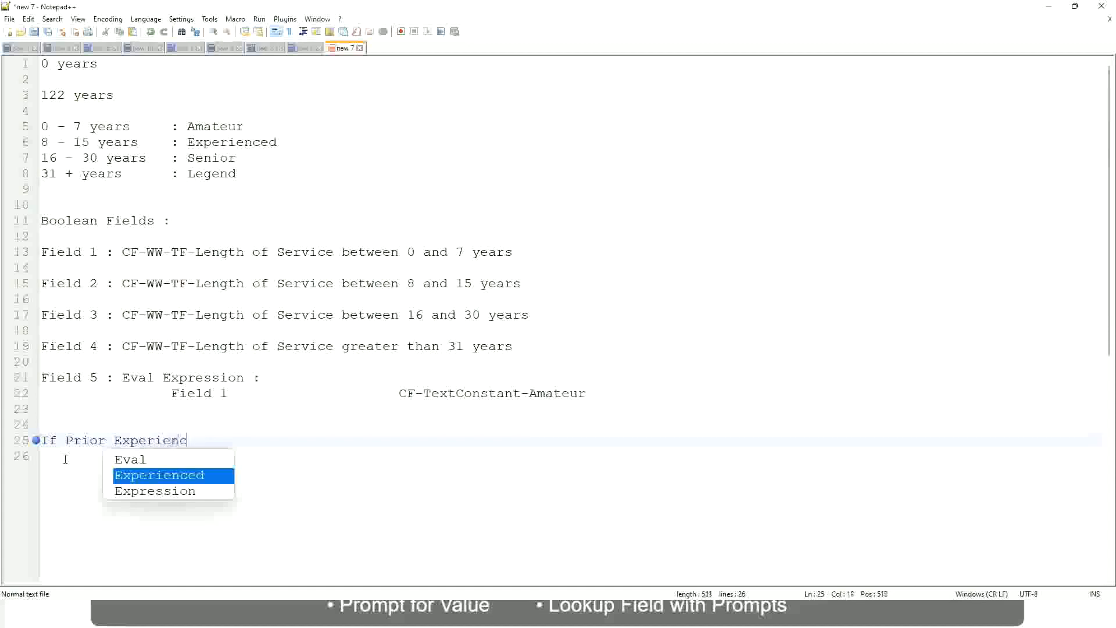
pyautogui.press('BackSpace')
pyautogui.press('BackSpace')
pyautogui.press('BackSpace')
pyautogui.press('BackSpace')
pyautogui.press('BackSpace')
pyautogui.press('BackSpace')
pyautogui.press('BackSpace')
pyautogui.press('BackSpace')
pyautogui.press('BackSpace')
pyautogui.press('BackSpace')
pyautogui.press('BackSpace')
pyautogui.press('BackSpace')
pyautogui.press('BackSpace')
pyautogui.press('BackSpace')
pyautogui.press('BackSpace')
pyautogui.press('BackSpace')
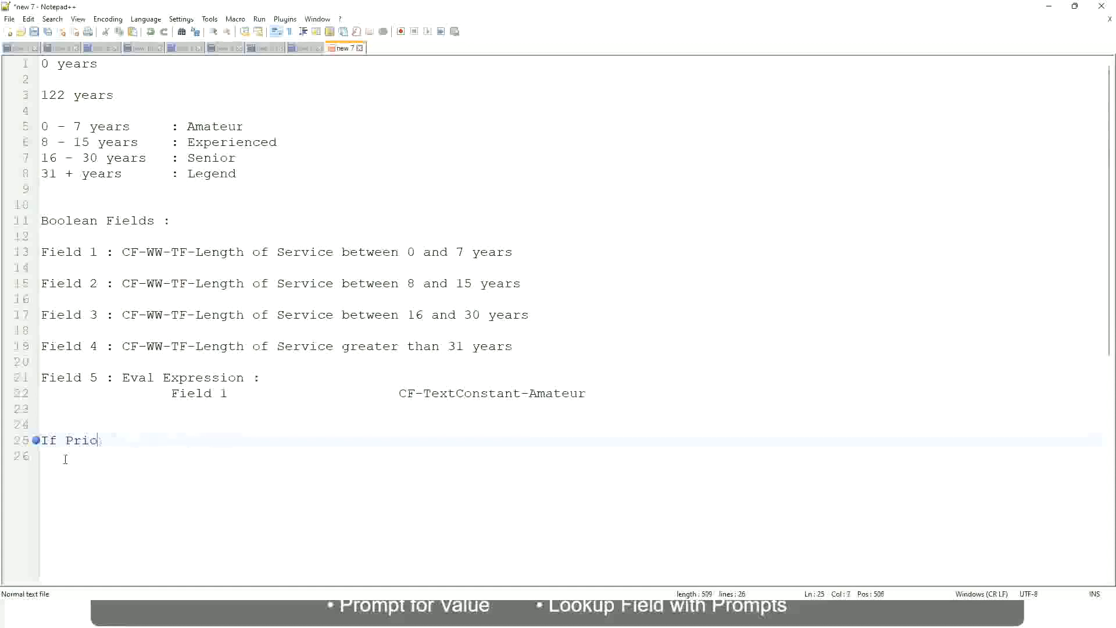
pyautogui.write('Job Profile is ')
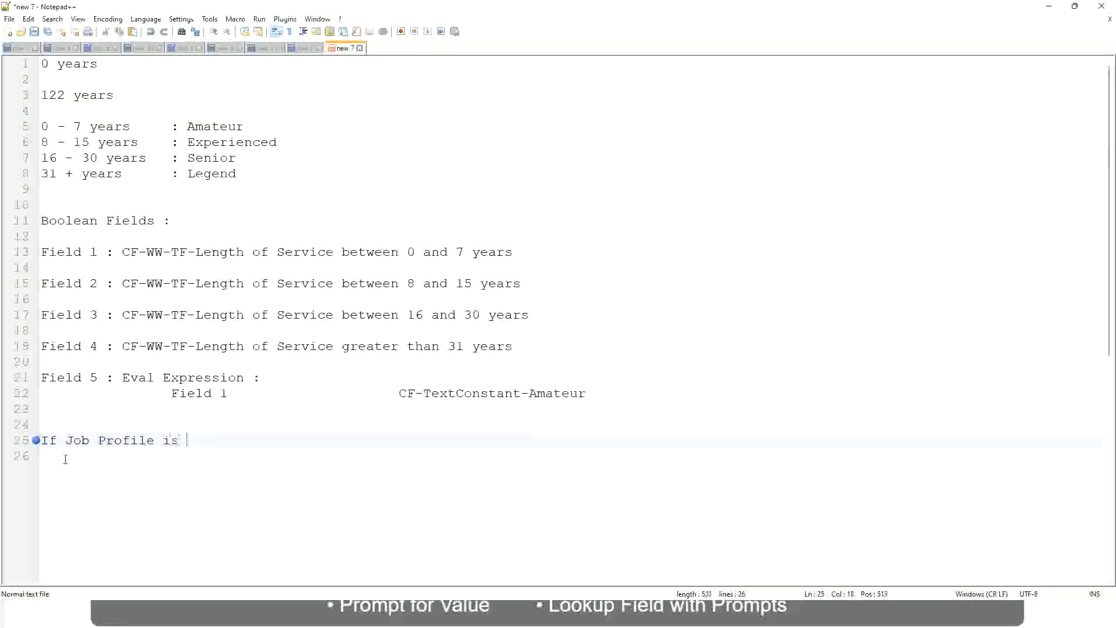
pyautogui.write(': Manager')
pyautogui.press('BackSpace')
pyautogui.press('BackSpace')
pyautogui.press('BackSpace')
pyautogui.press('BackSpace')
pyautogui.press('BackSpace')
pyautogui.press('BackSpace')
pyautogui.press('BackSpace')
pyautogui.press('BackSpace')
pyautogui.press('BackSpace')
pyautogui.press('BackSpace')
pyautogui.press('BackSpace')
pyautogui.press('BackSpace')
pyautogui.press('BackSpace')
pyautogui.press('BackSpace')
pyautogui.press('BackSpace')
pyautogui.press('BackSpace')
pyautogui.press('BackSpace')
pyautogui.press('BackSpace')
pyautogui.press('BackSpace')
pyautogui.press('BackSpace')
# Complete the rule as "If Management Level is Manager or Above" with the result "Proposed Allowance Plan : Car Allowance" spaced out on the same line.
pyautogui.write('Manage')
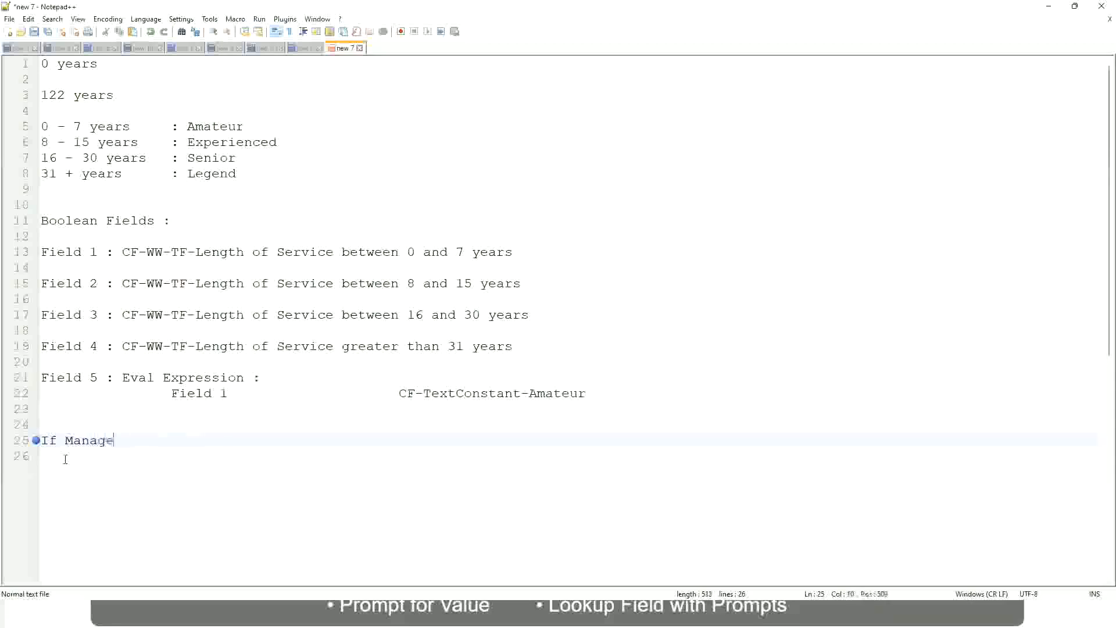
pyautogui.write('ment Level is Manager ')
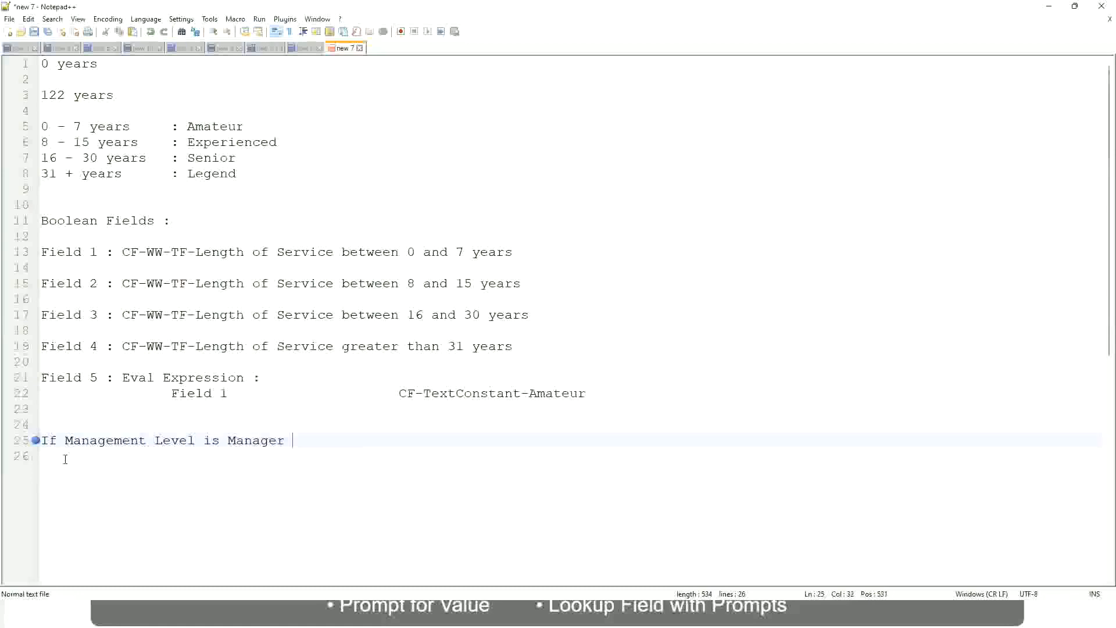
pyautogui.write('or Above')
pyautogui.press('Tab')
pyautogui.press('Tab')
pyautogui.press('Tab')
pyautogui.press('Tab')
pyautogui.write('Proposed')
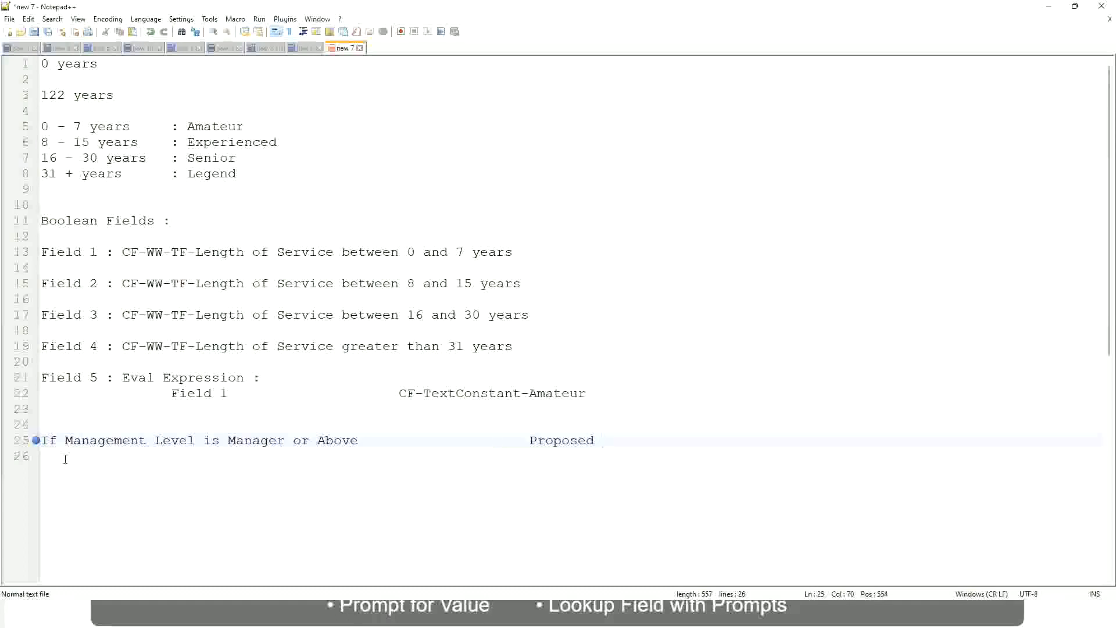
pyautogui.write('Allowance Plan')
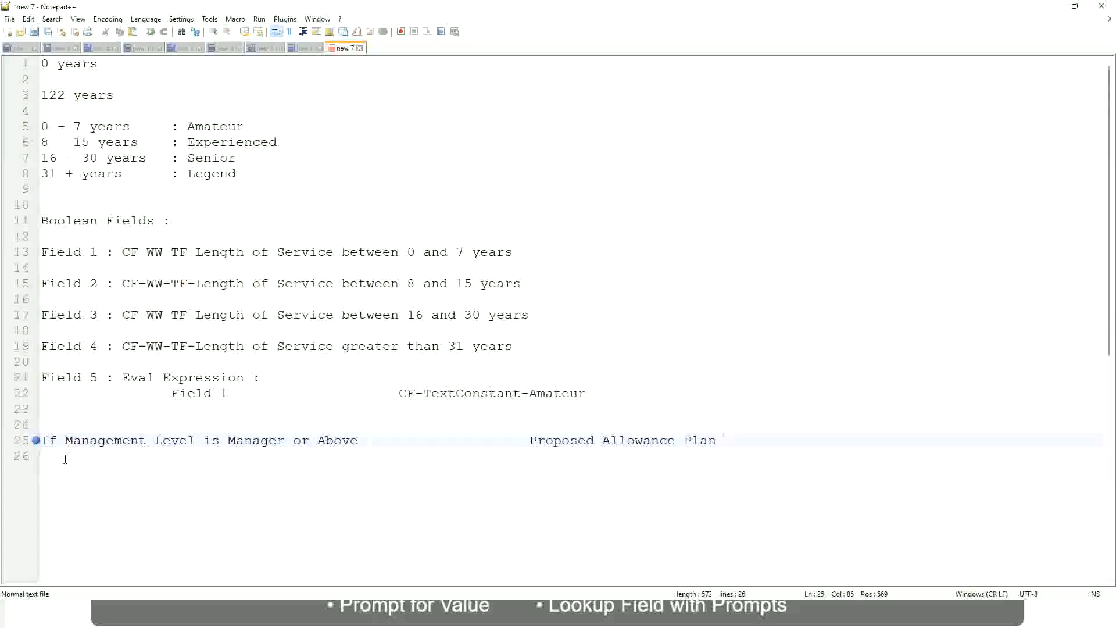
pyautogui.write(': Car Allowance')
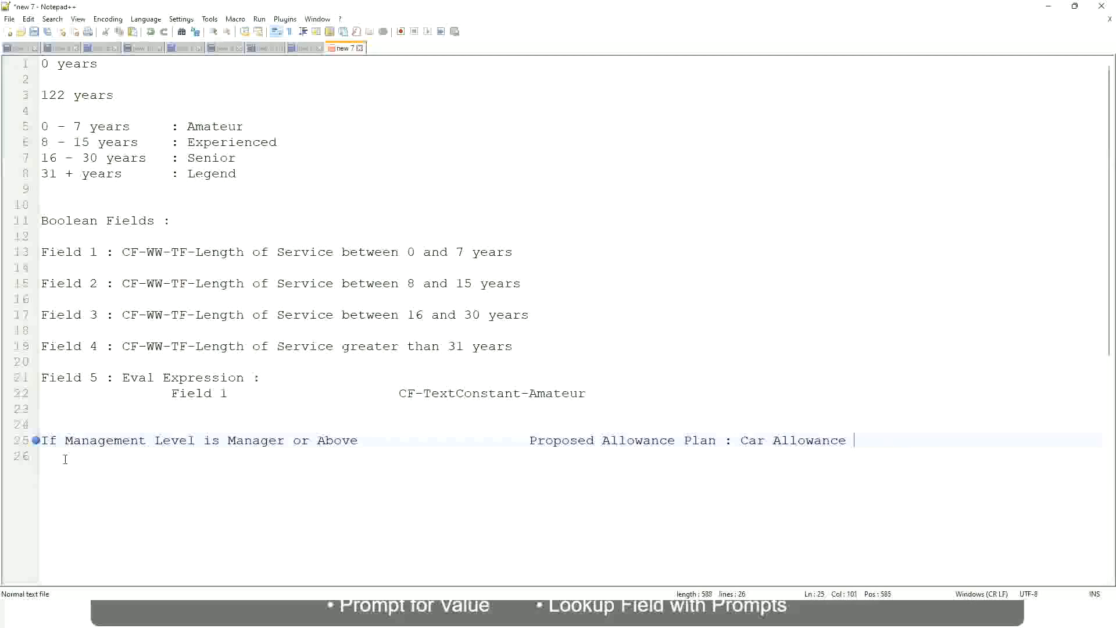
# Start a second rule line reading "If Management Level is".
pyautogui.press('Return')
pyautogui.write('If Management Level is')
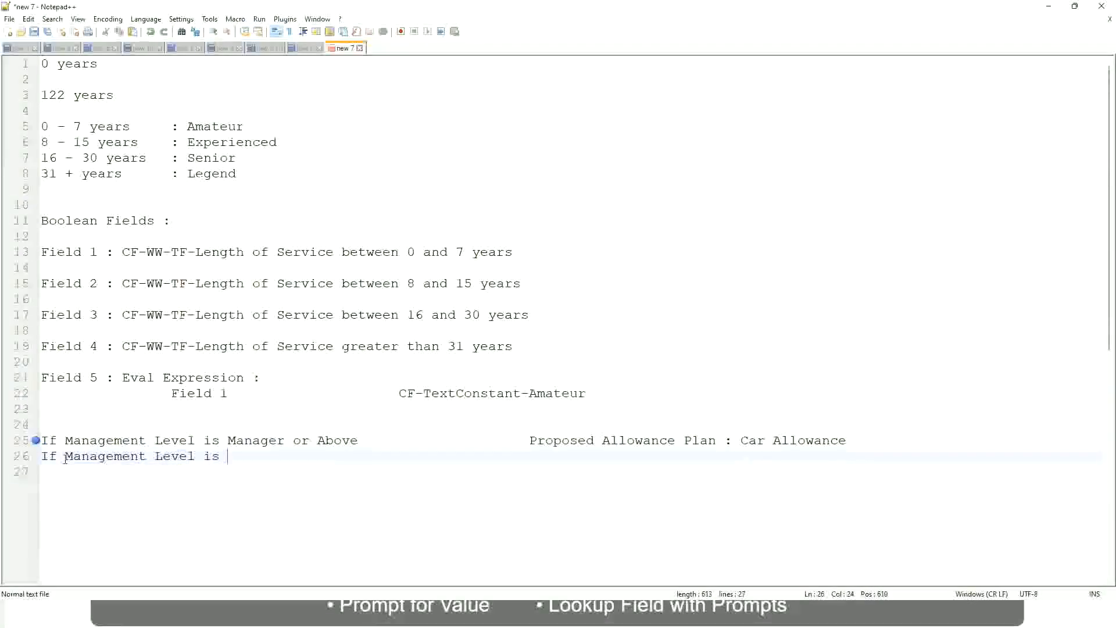
# Remove "or Above" from the Manager rule on line 25.
pyautogui.press('Up')
pyautogui.press('Right')
pyautogui.press('Right')
pyautogui.press('Right')
pyautogui.press('Right')
pyautogui.press('Right')
pyautogui.press('Right')
pyautogui.press('Right')
pyautogui.hotkey('shift', 'Right')
pyautogui.hotkey('shift', 'Right')
pyautogui.hotkey('shift', 'Right')
pyautogui.hotkey('shift', 'Right')
pyautogui.hotkey('shift', 'Right')
pyautogui.hotkey('shift', 'Right')
pyautogui.hotkey('shift', 'Right')
pyautogui.hotkey('shift', 'Right')
pyautogui.hotkey('shift', 'Right')
pyautogui.press('Delete')
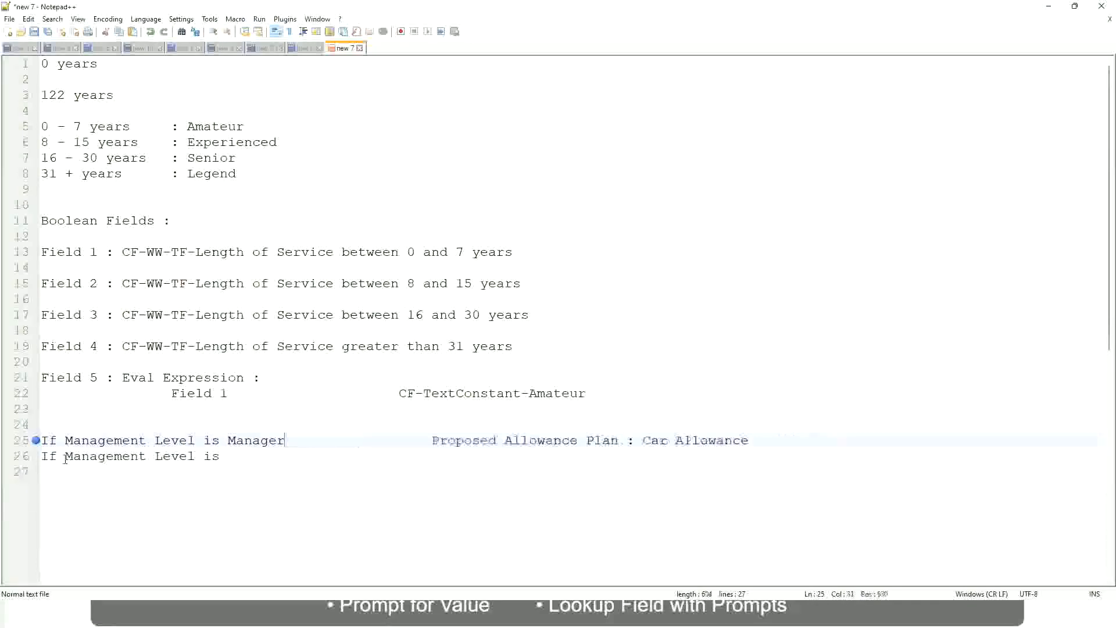
# Complete the second rule with Director and the aligned result Executive Allowance.
pyautogui.press('Down')
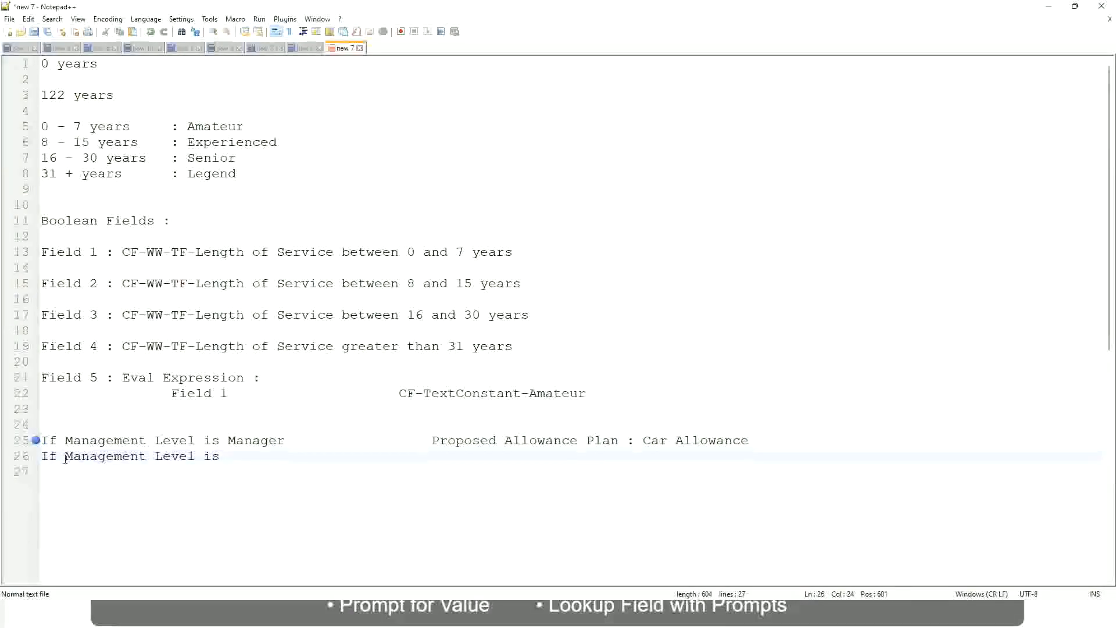
pyautogui.write('Director')
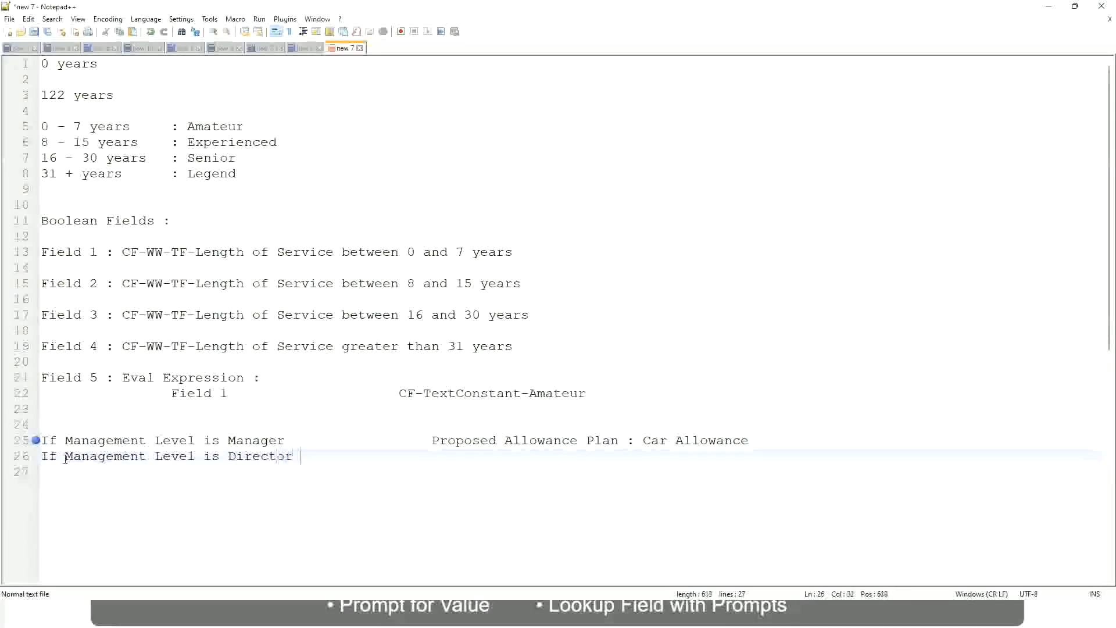
pyautogui.press('Tab')
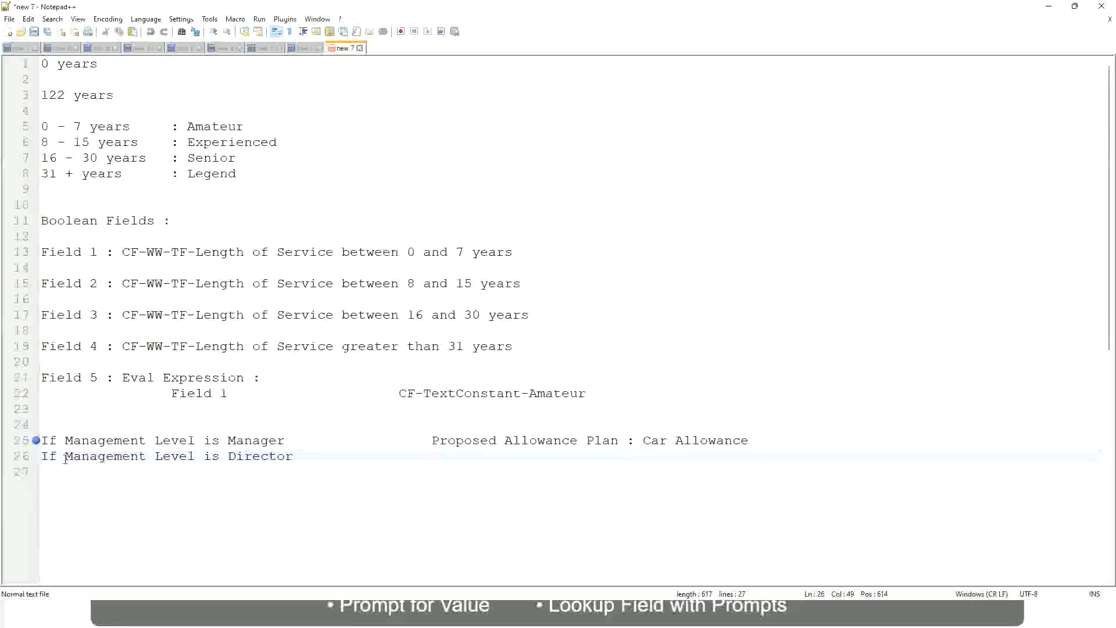
pyautogui.write('Executive Allo')
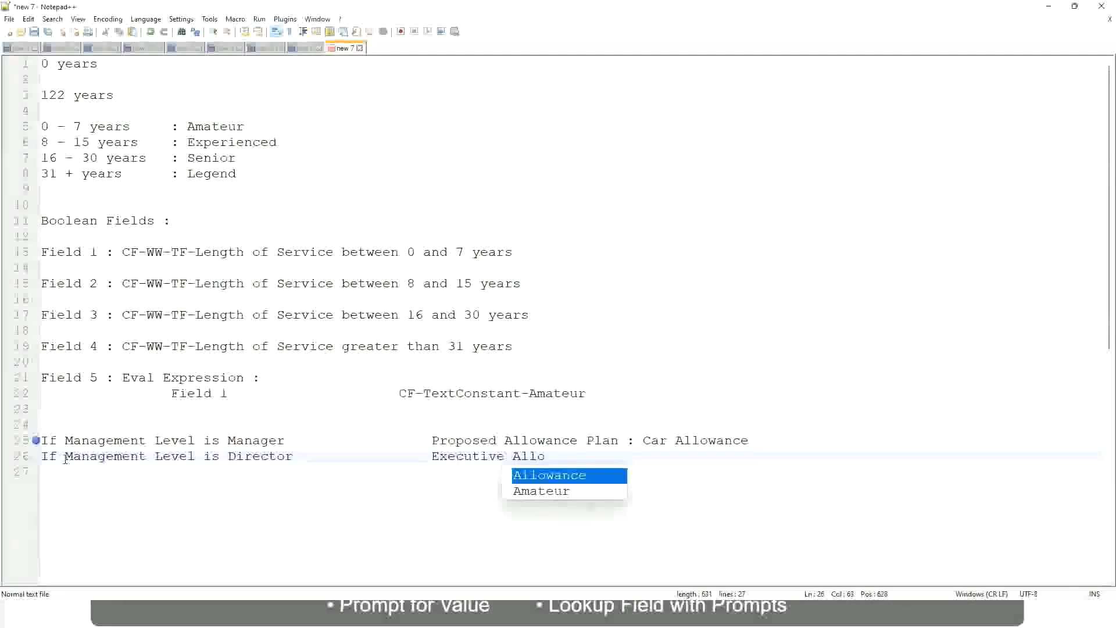
pyautogui.press('Return')
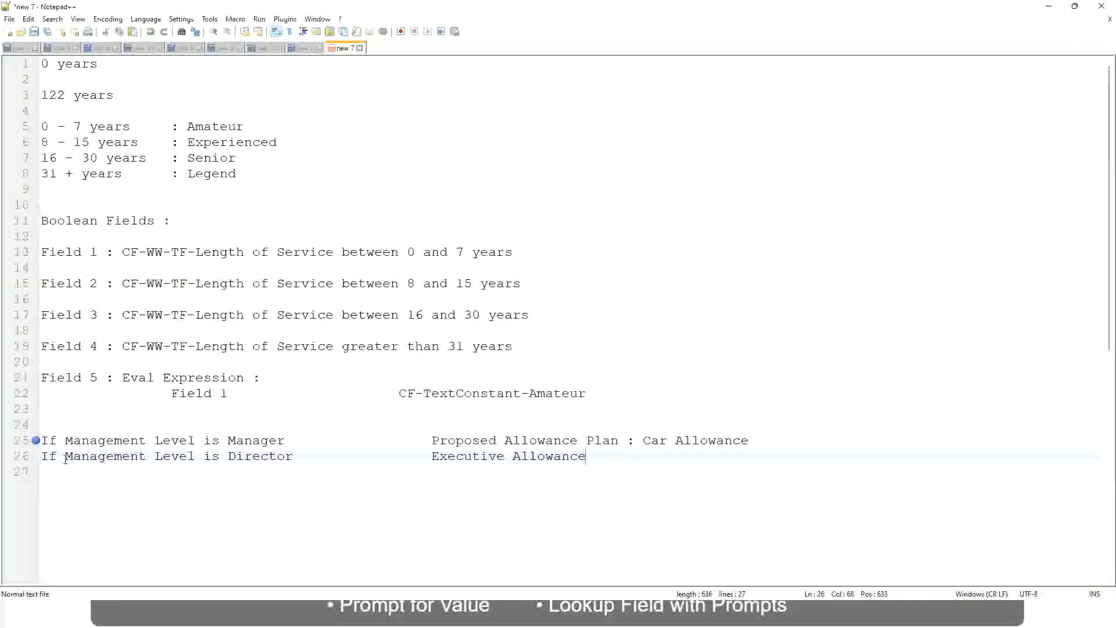
# Add a third rule line reading "If Management Level is CEO" with the aligned result CEO Allowance.
pyautogui.press('Return')
pyautogui.write('If Management')
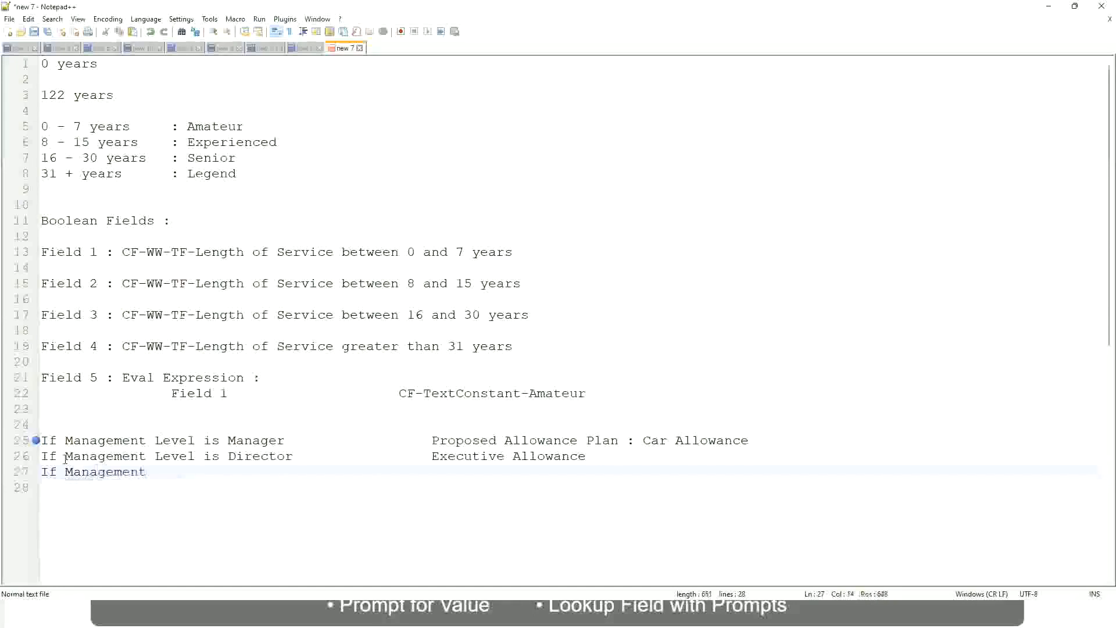
pyautogui.write(' le')
pyautogui.press('BackSpace')
pyautogui.press('BackSpace')
pyautogui.write('le')
pyautogui.press('BackSpace')
pyautogui.press('BackSpace')
pyautogui.write('Le')
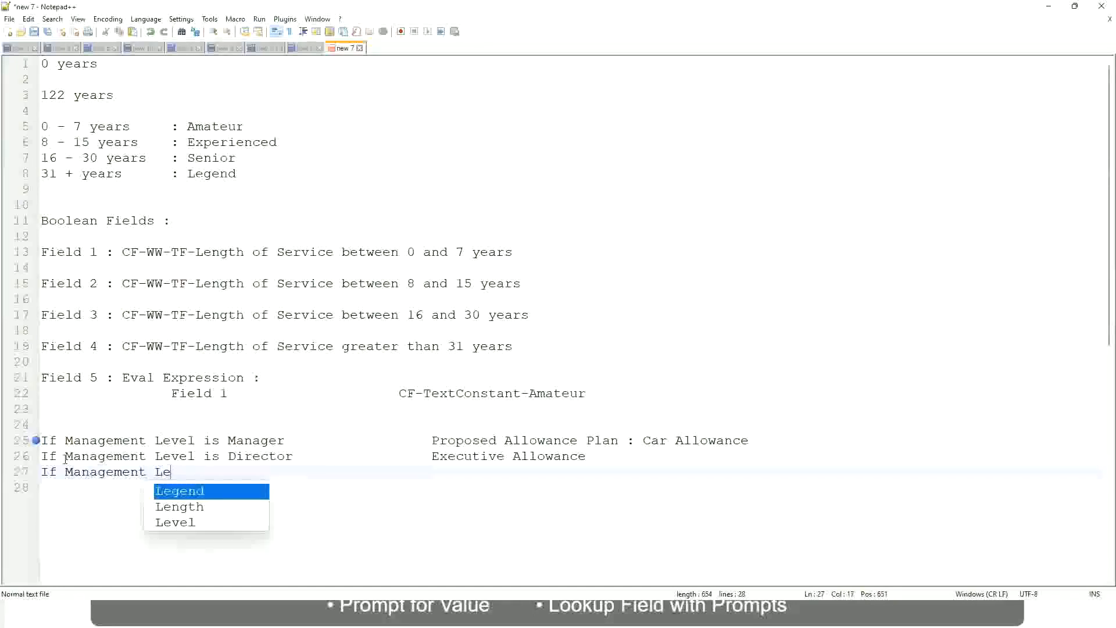
pyautogui.press('Down')
pyautogui.press('Down')
pyautogui.press('Return')
pyautogui.write('is ')
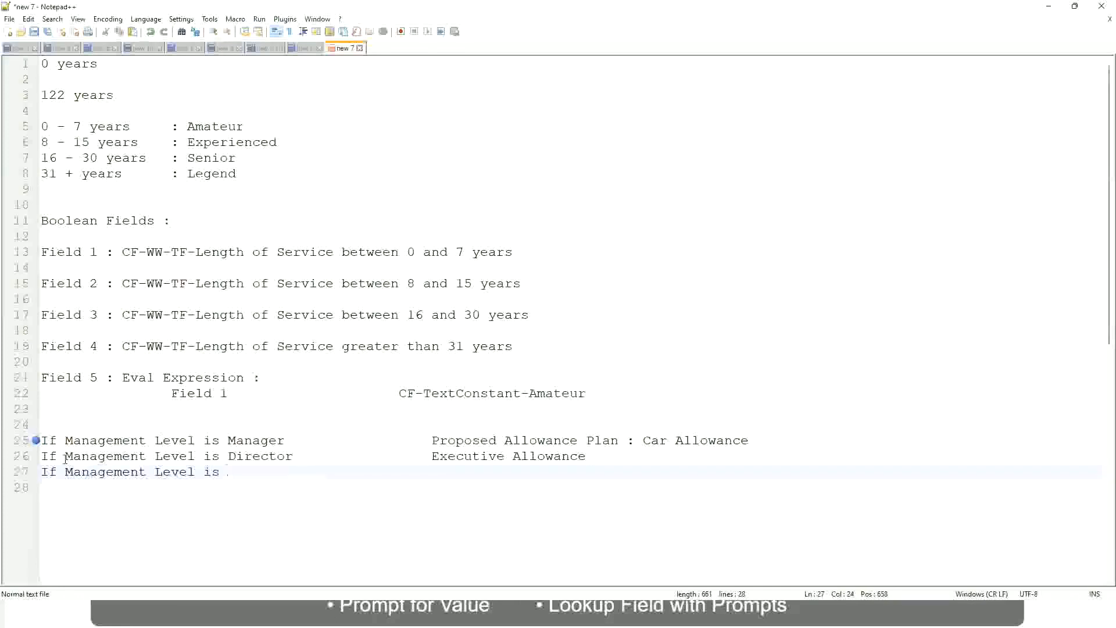
pyautogui.write('CEO')
pyautogui.press('Tab')
pyautogui.press('Tab')
pyautogui.write('CEO Allowance')
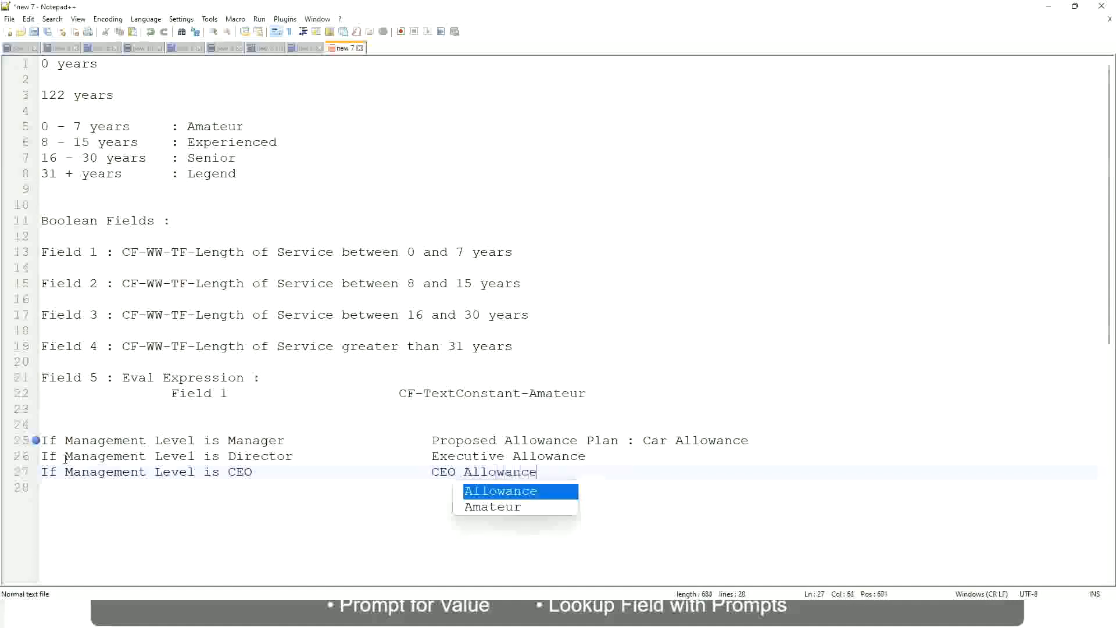
# Highlight the Car Allowance result of the Manager rule on line 25.
pyautogui.press('Return')
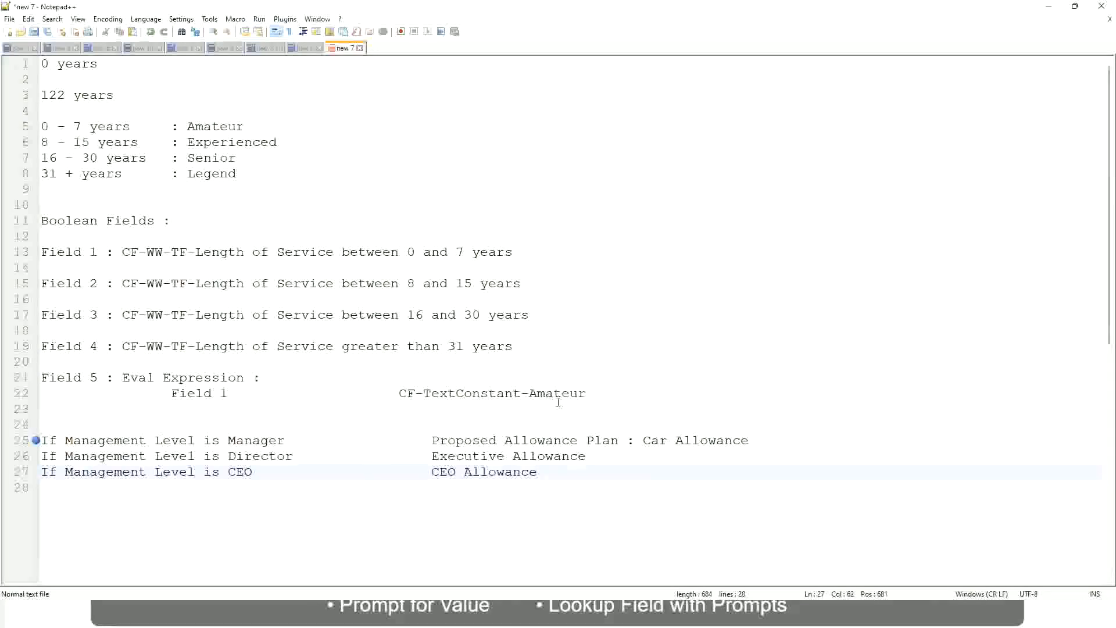
pyautogui.click(643, 440)
pyautogui.moveTo(643, 440); pyautogui.dragTo(750, 436)
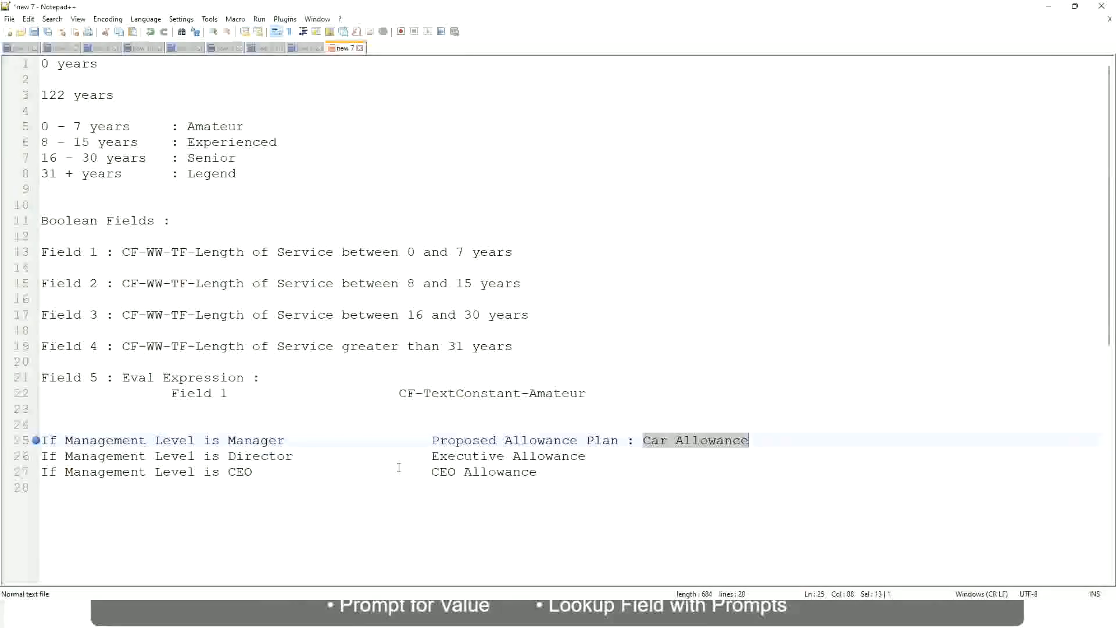
pyautogui.click(517, 440)
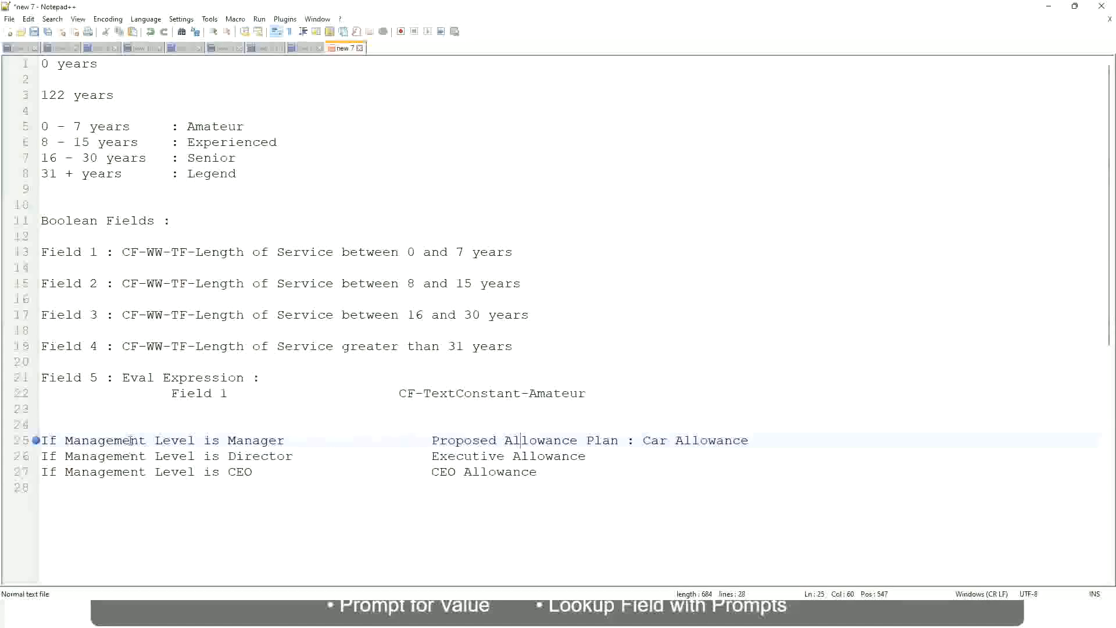
pyautogui.click(227, 441)
# Replace the whole result of the Manager rule on line 25 with "First Line Manager".
pyautogui.moveTo(433, 440); pyautogui.dragTo(765, 436)
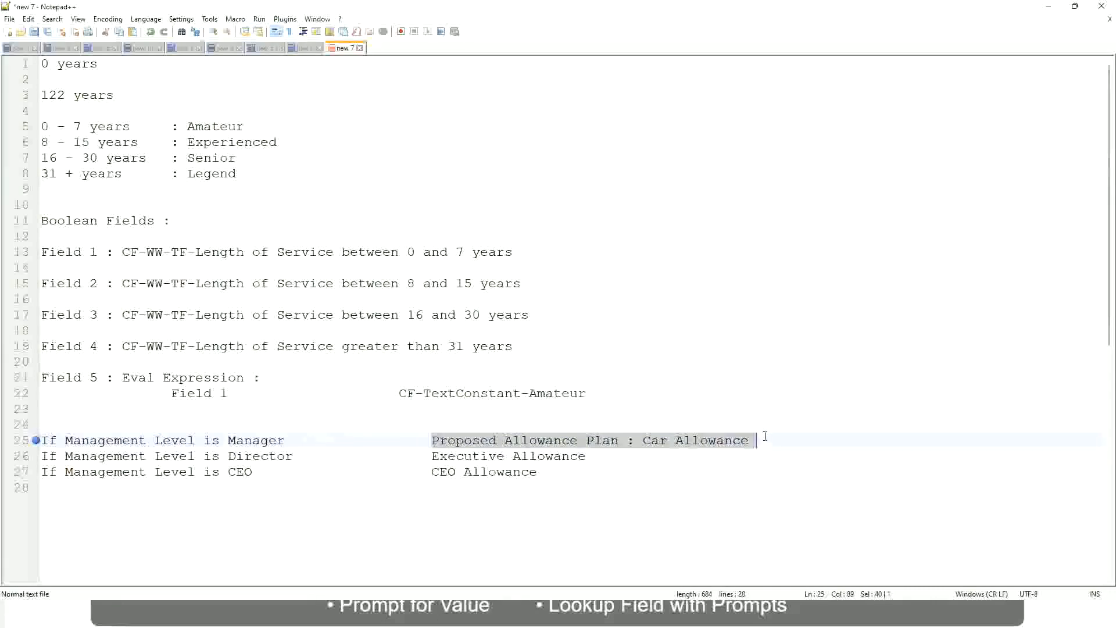
pyautogui.write('Managers')
pyautogui.press('BackSpace')
pyautogui.press('BackSpace')
pyautogui.press('BackSpace')
pyautogui.press('BackSpace')
pyautogui.press('BackSpace')
pyautogui.press('BackSpace')
pyautogui.press('BackSpace')
pyautogui.press('BackSpace')
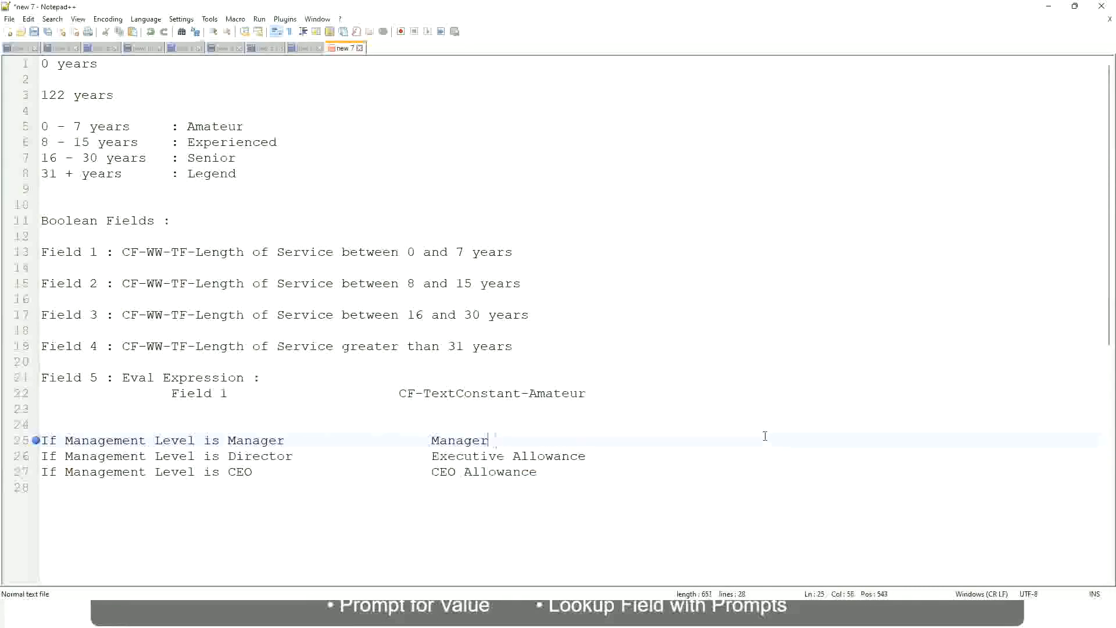
pyautogui.write('First Line Ma')
pyautogui.write('nager')
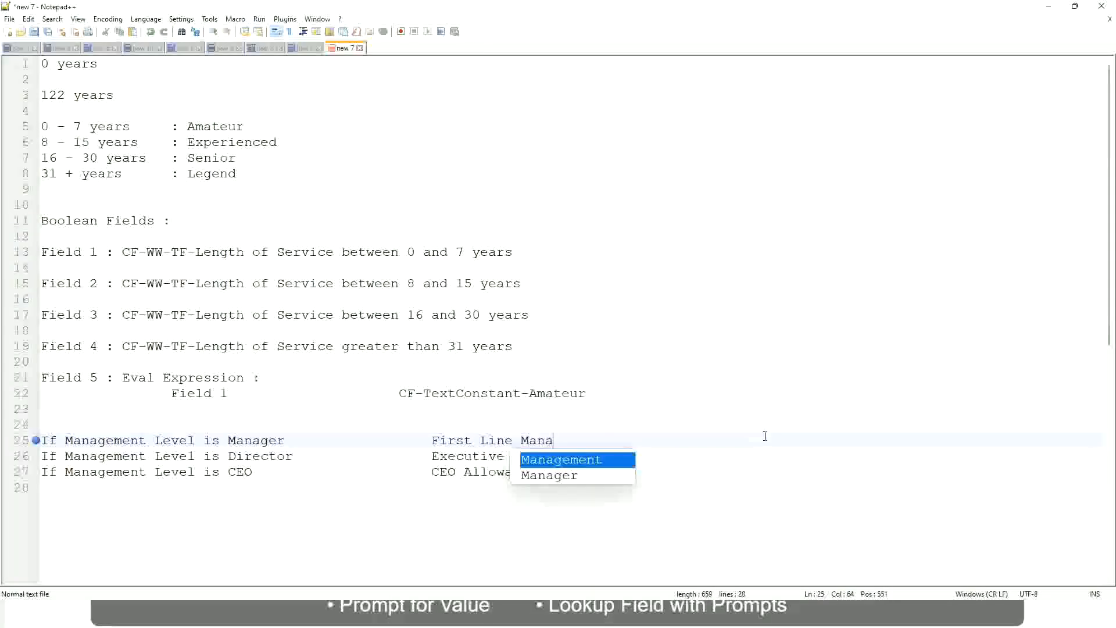
# Insert "Name of the" before "First Line Manager" on line 25.
pyautogui.press('Left')
pyautogui.press('Left')
pyautogui.press('Left')
pyautogui.press('Left')
pyautogui.press('Left')
pyautogui.press('Left')
pyautogui.press('Left')
pyautogui.press('Left')
pyautogui.press('Left')
pyautogui.press('Left')
pyautogui.press('Left')
pyautogui.press('Left')
pyautogui.press('Left')
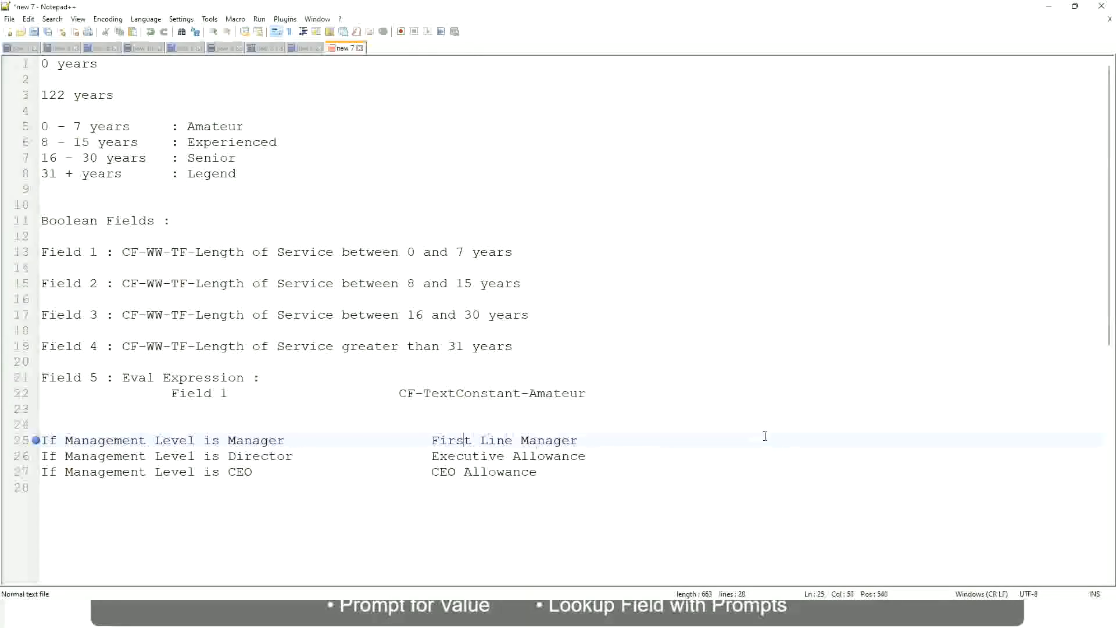
pyautogui.write('Name of the')
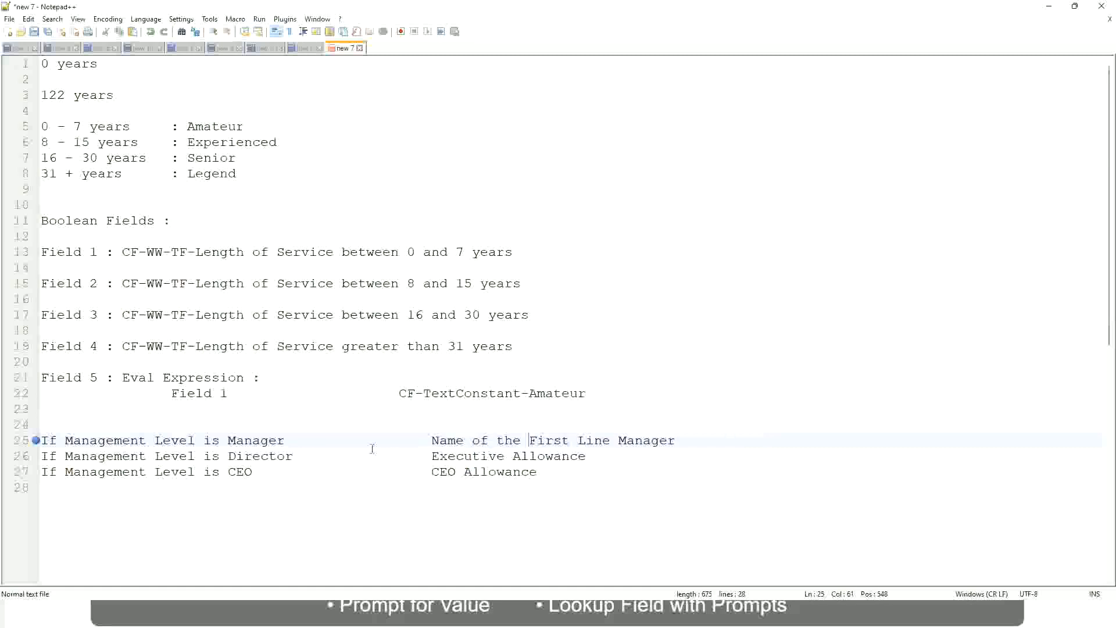
# Replace the Director rule's result on line 26 with "Name of".
pyautogui.moveTo(434, 454); pyautogui.dragTo(586, 456)
pyautogui.write('Name ')
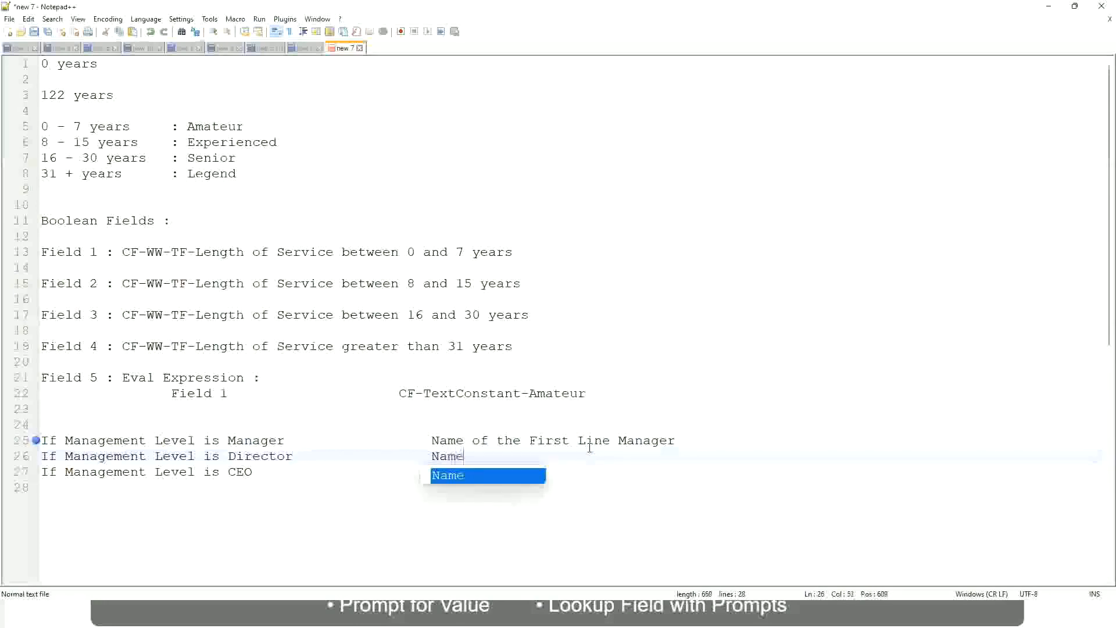
pyautogui.write('of ')
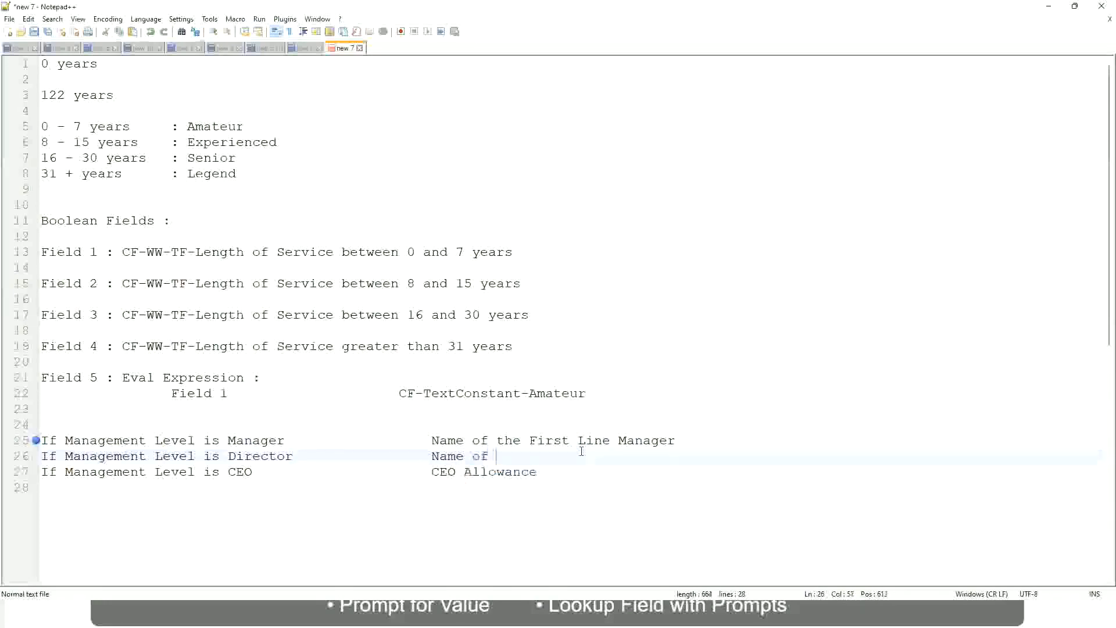
pyautogui.write('First')
pyautogui.press('BackSpace')
pyautogui.press('BackSpace')
pyautogui.press('BackSpace')
pyautogui.press('BackSpace')
pyautogui.press('BackSpace')
pyautogui.press('BackSpace')
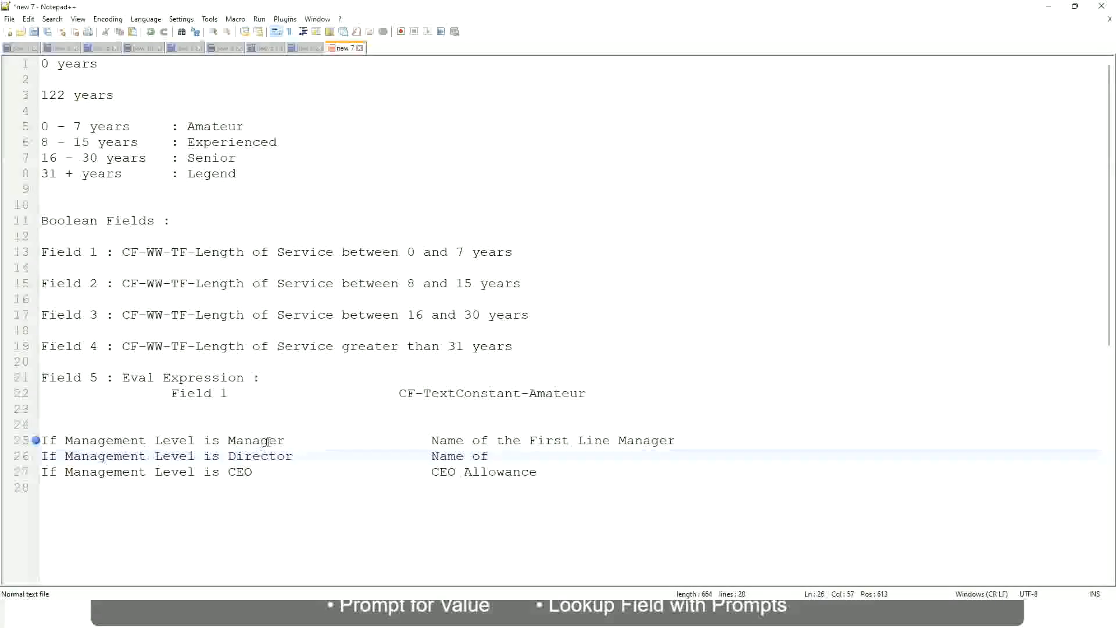
# Change "First" to "Second" in the Manager rule's result and complete the Director rule's result as "Name of Manager".
pyautogui.doubleClick(547, 440)
pyautogui.write('Second')
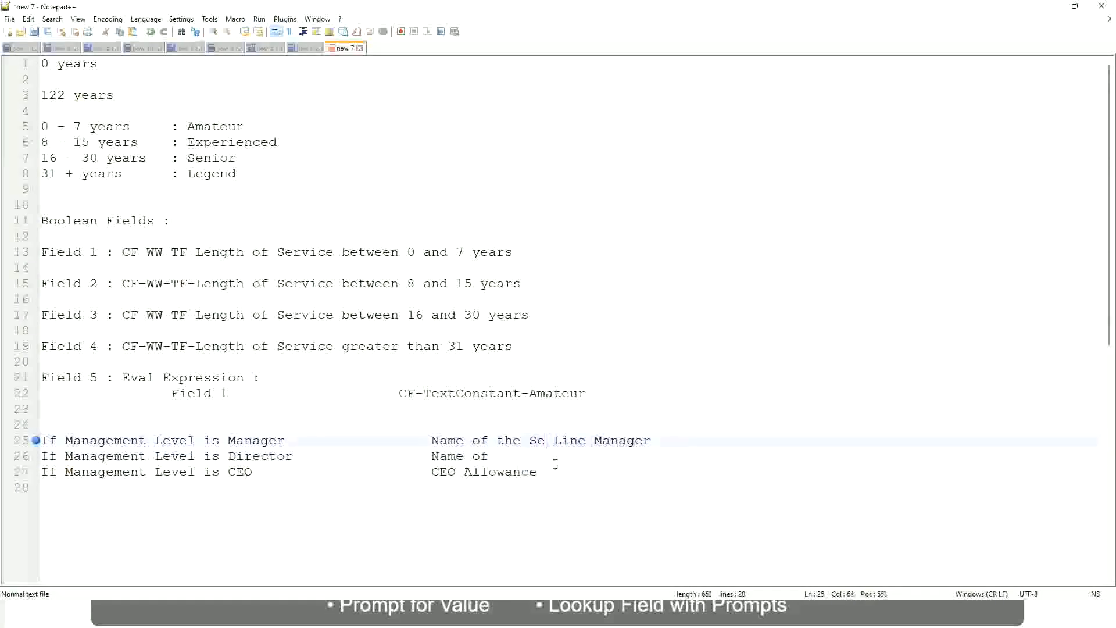
pyautogui.press('BackSpace')
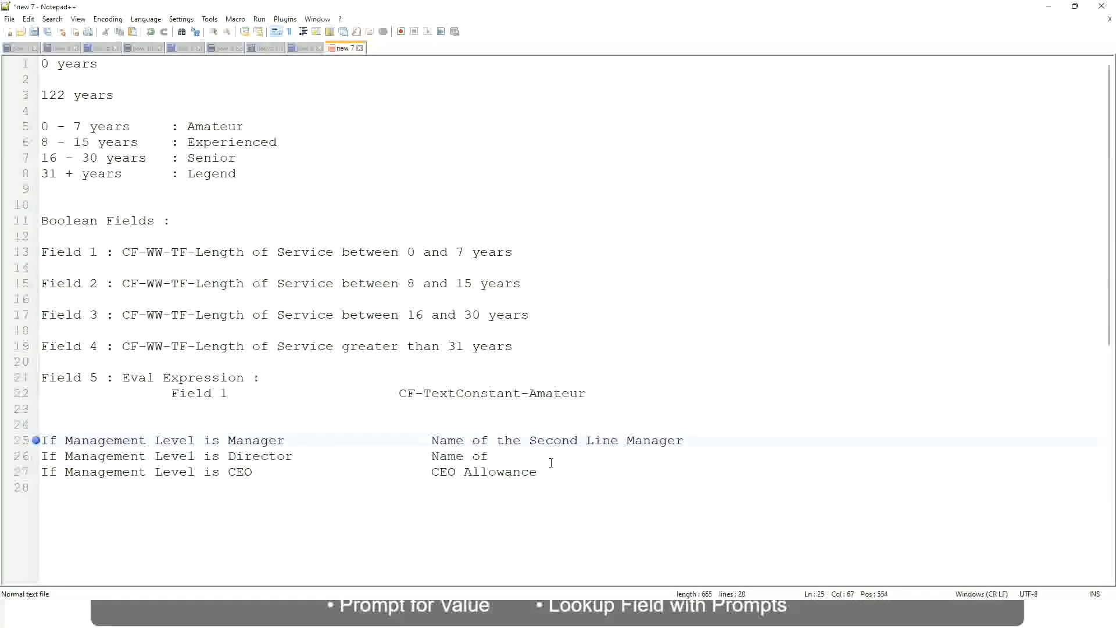
pyautogui.click(506, 456)
pyautogui.write('MAnager')
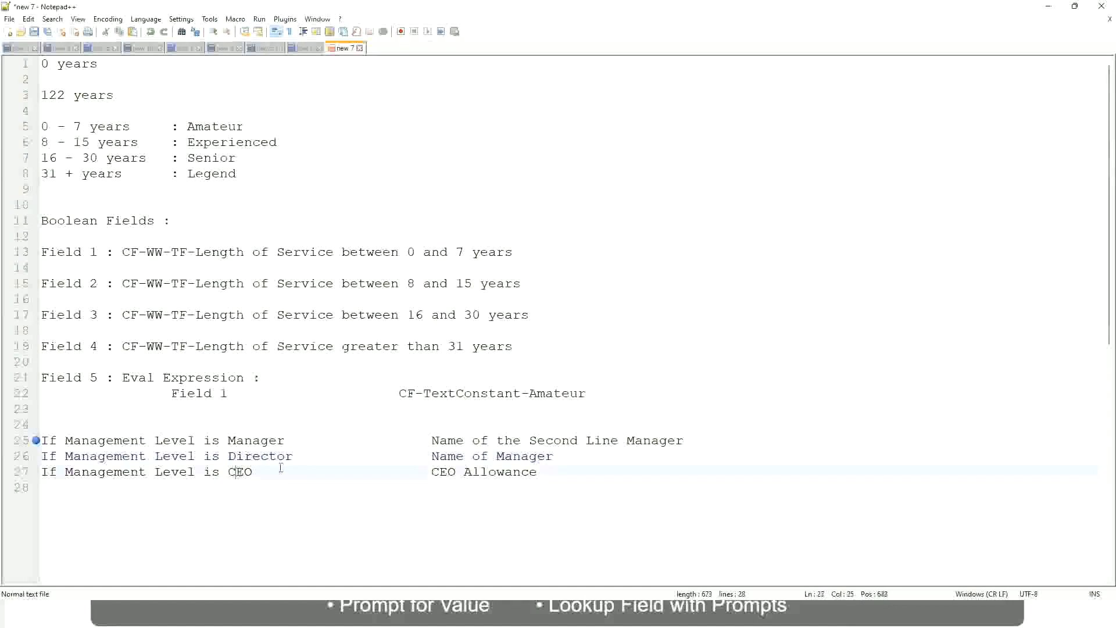
# Replace the CEO rule's result on line 27 with "name of CEO/Himself/Herself".
pyautogui.moveTo(430, 472); pyautogui.dragTo(552, 472)
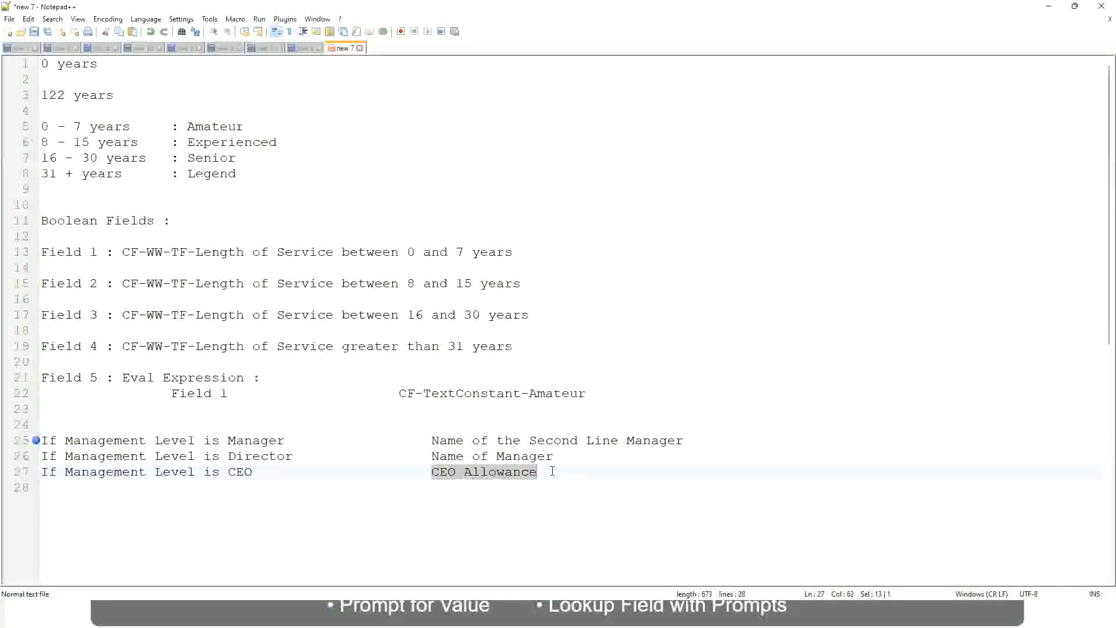
pyautogui.write('name of CEO ')
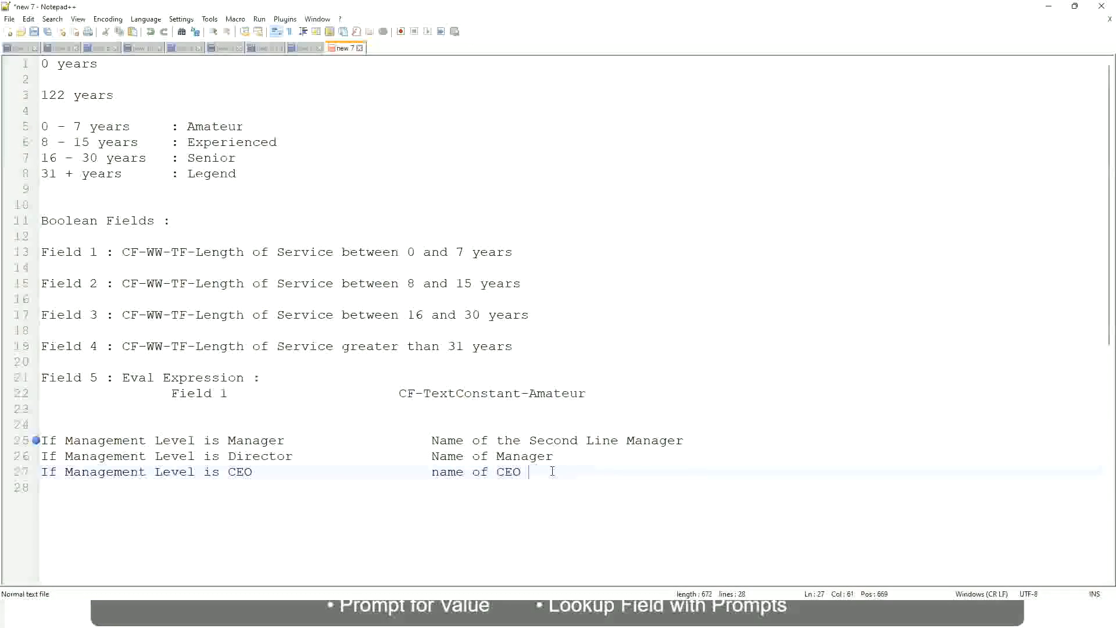
pyautogui.write('/Himself/Herself')
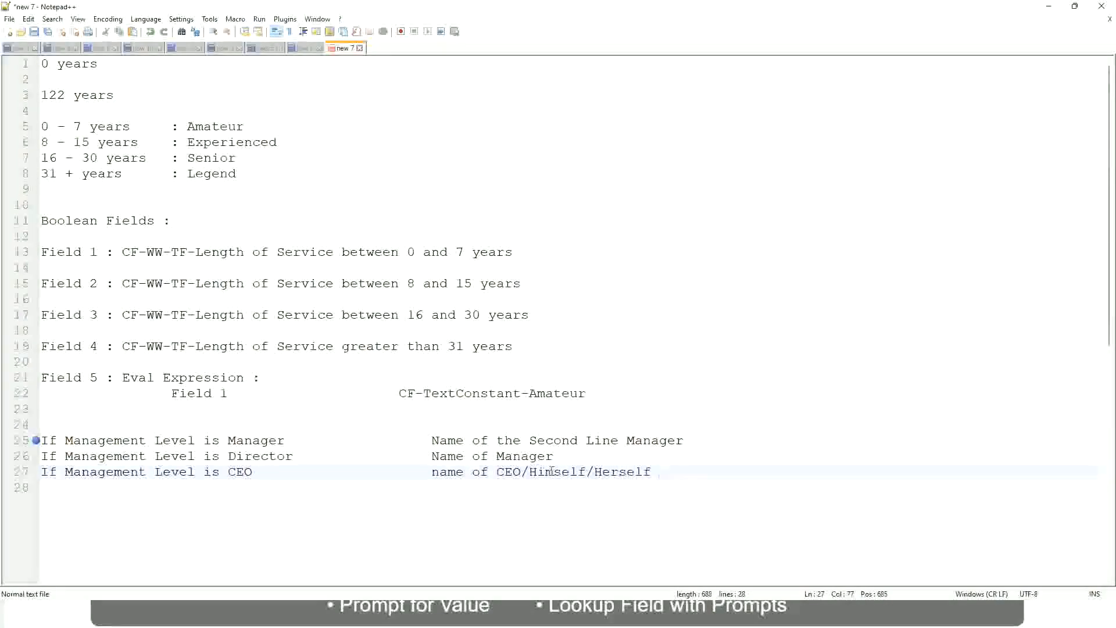
# Go over the Manager, Director and CEO rules and their results on lines 25 to 27.
pyautogui.click(398, 473)
pyautogui.click(170, 440)
pyautogui.click(260, 441)
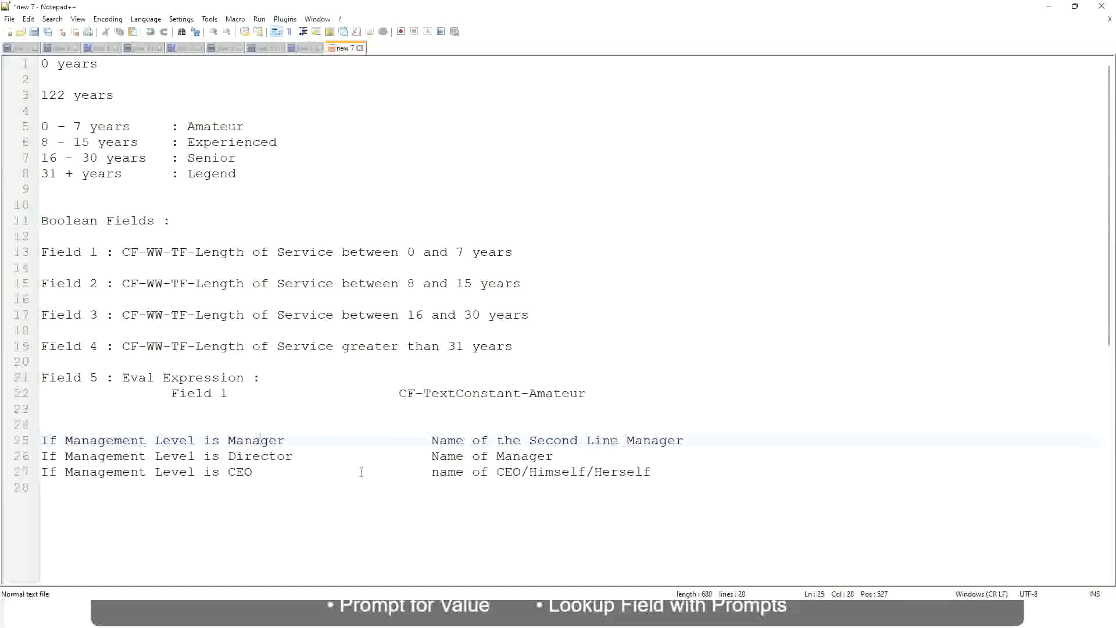
pyautogui.click(275, 456)
pyautogui.click(554, 457)
pyautogui.click(251, 457)
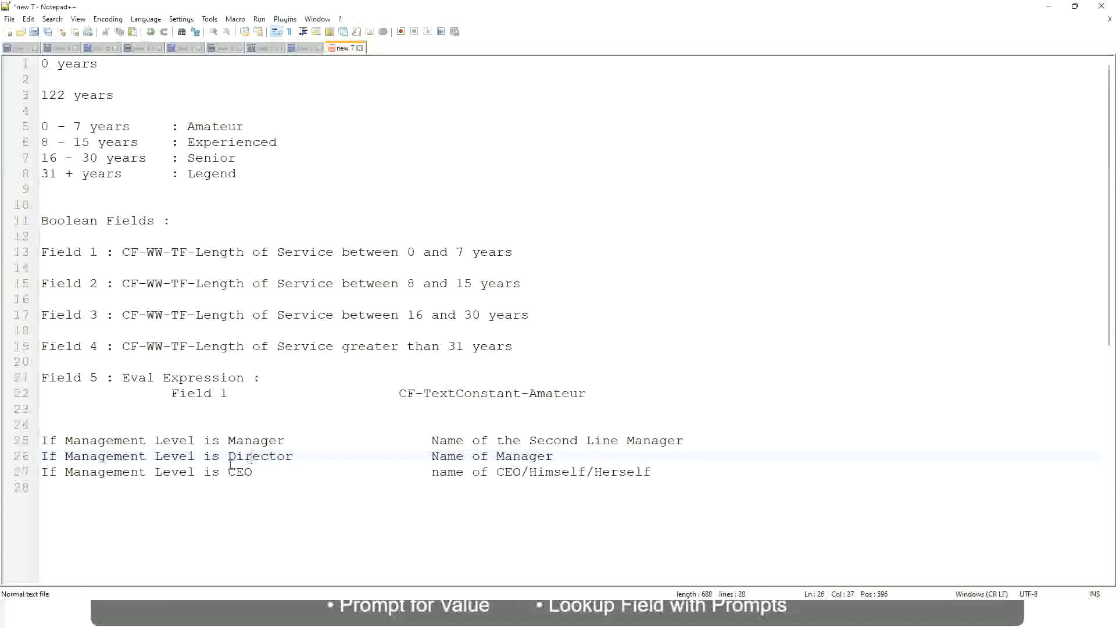
pyautogui.click(241, 474)
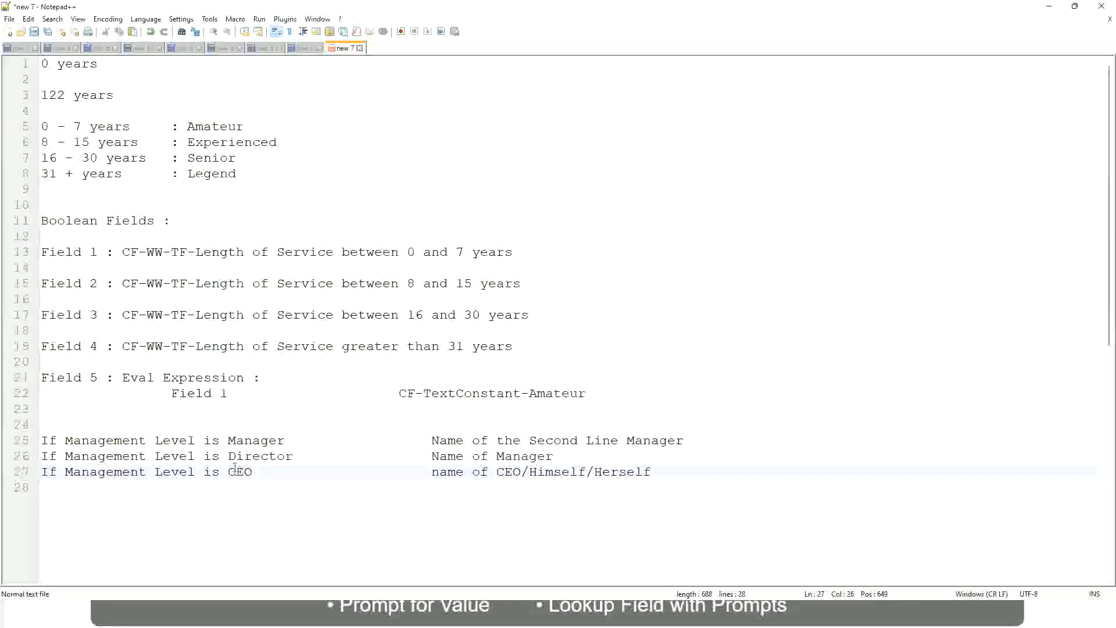
pyautogui.click(522, 474)
pyautogui.press('End')
pyautogui.moveTo(660, 472); pyautogui.dragTo(39, 440)
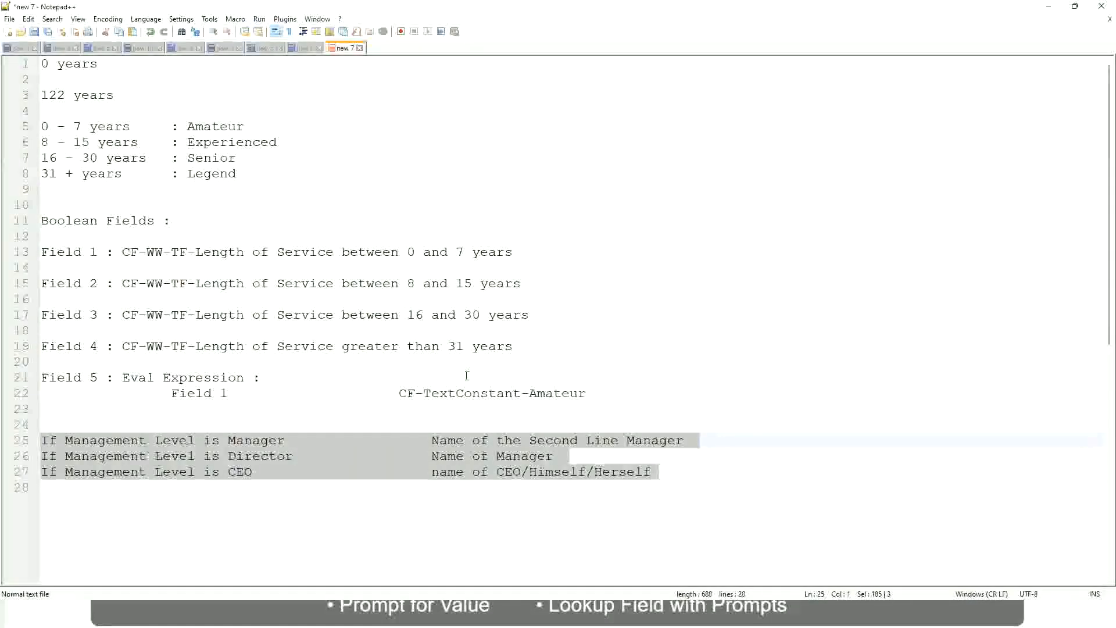
pyautogui.click(472, 440)
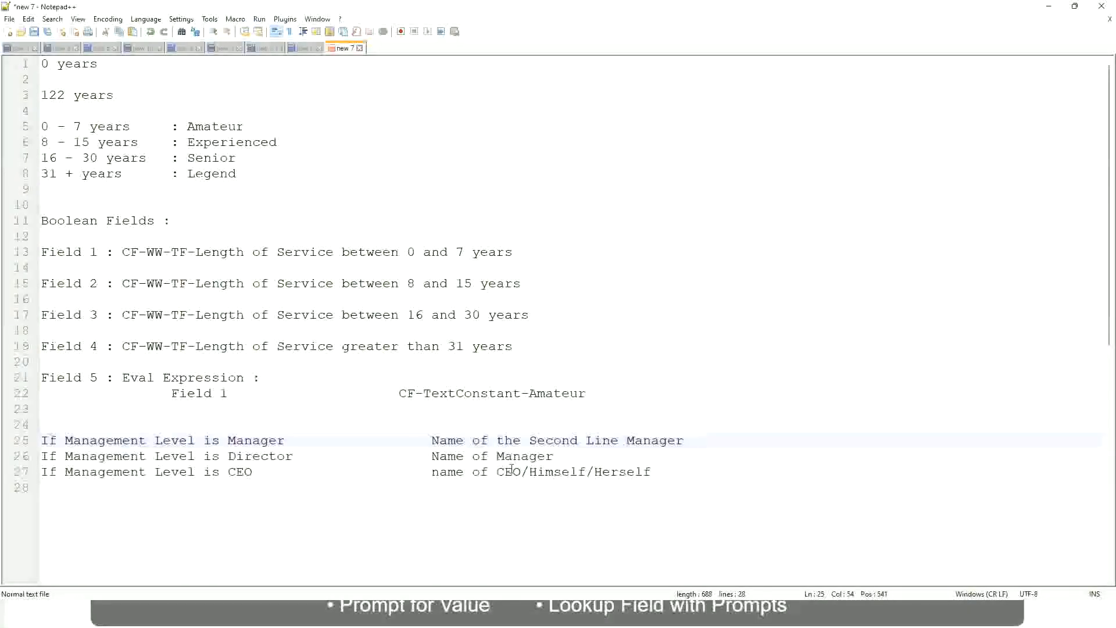
# Examine the Manager rule on line 25 and its second-line-manager result.
pyautogui.click(431, 440)
pyautogui.moveTo(432, 440); pyautogui.dragTo(685, 440)
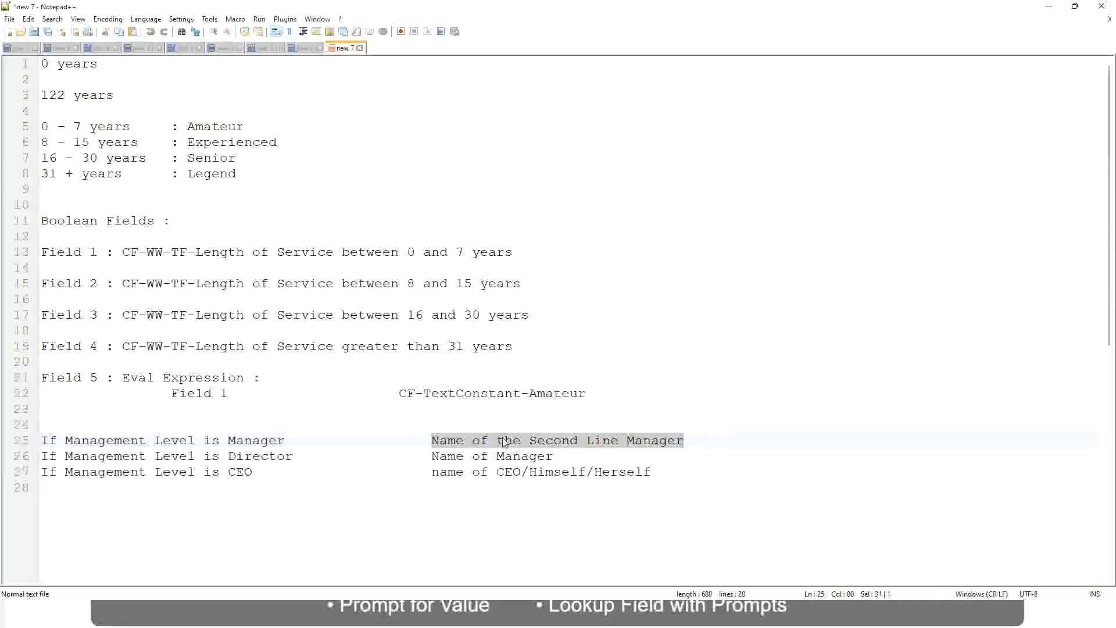
pyautogui.click(522, 446)
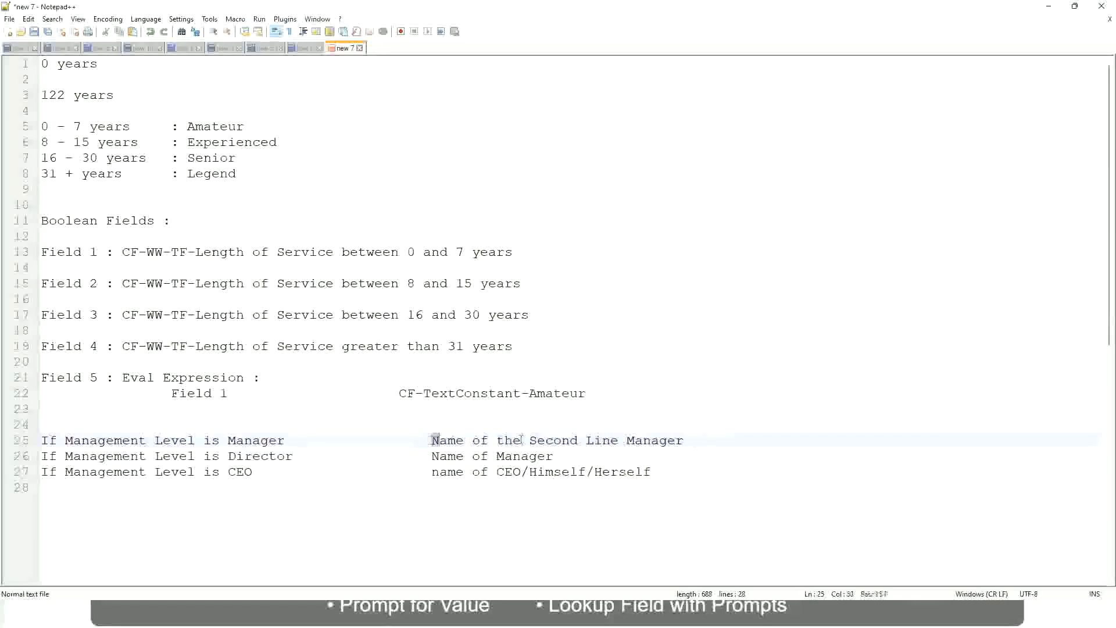
pyautogui.moveTo(431, 440); pyautogui.dragTo(687, 438)
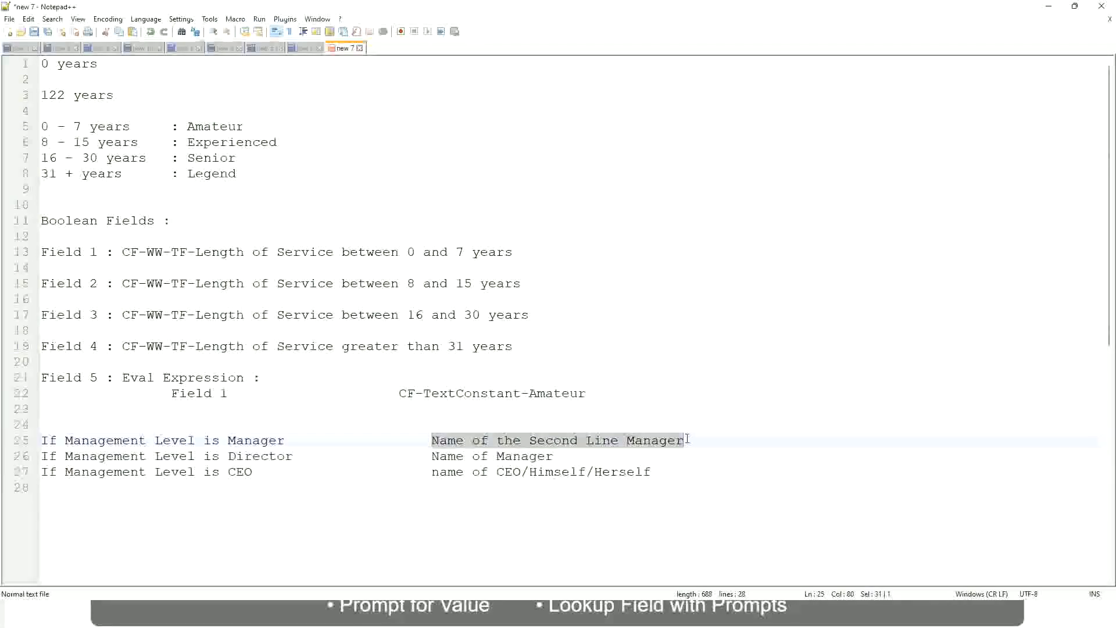
pyautogui.click(572, 442)
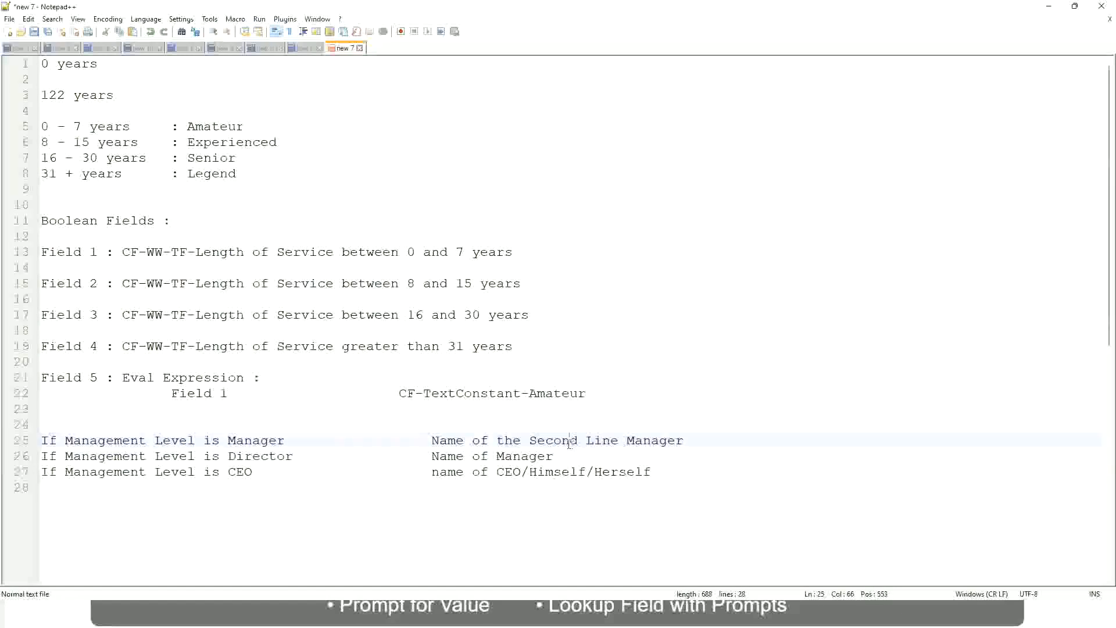
pyautogui.click(290, 440)
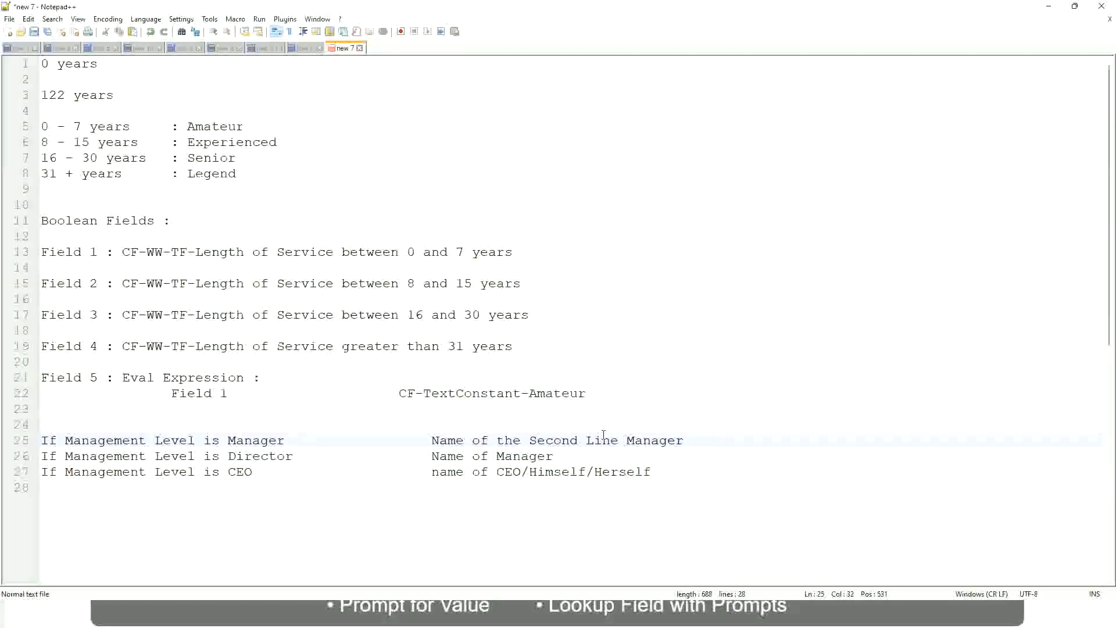
pyautogui.click(571, 438)
pyautogui.moveTo(611, 439); pyautogui.dragTo(619, 439)
pyautogui.click(701, 437)
pyautogui.click(658, 431)
# Compare the experience band labels on lines 5 to 8 with the management-level rule results on lines 25 to 27.
pyautogui.doubleClick(215, 127)
pyautogui.doubleClick(227, 142)
pyautogui.doubleClick(214, 159)
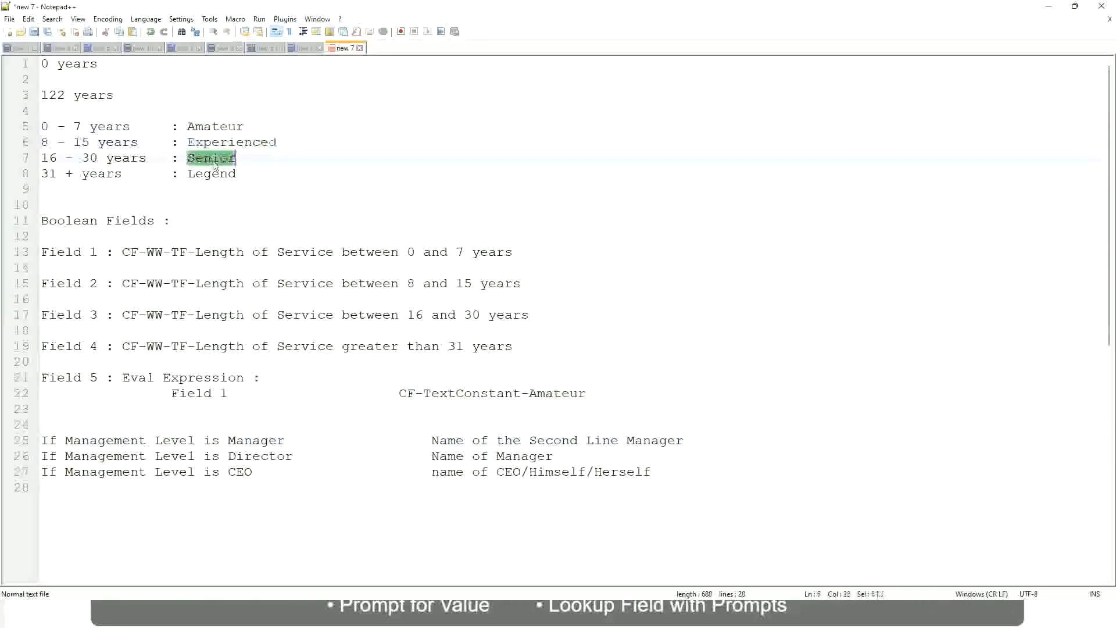
pyautogui.click(240, 172)
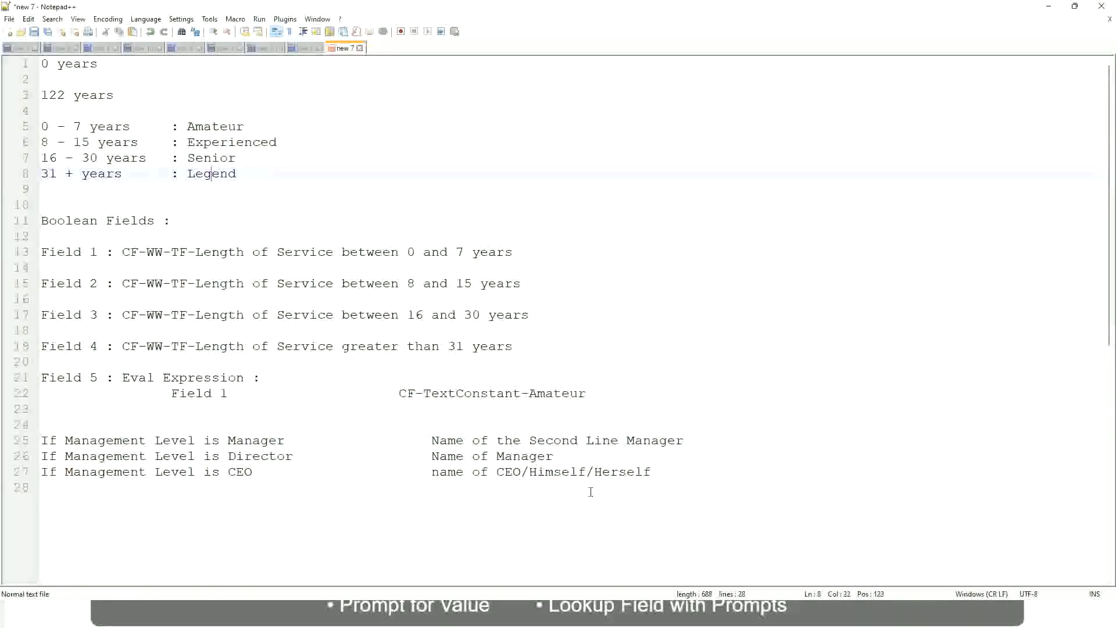
pyautogui.click(572, 472)
pyautogui.click(521, 456)
pyautogui.click(537, 441)
pyautogui.click(304, 462)
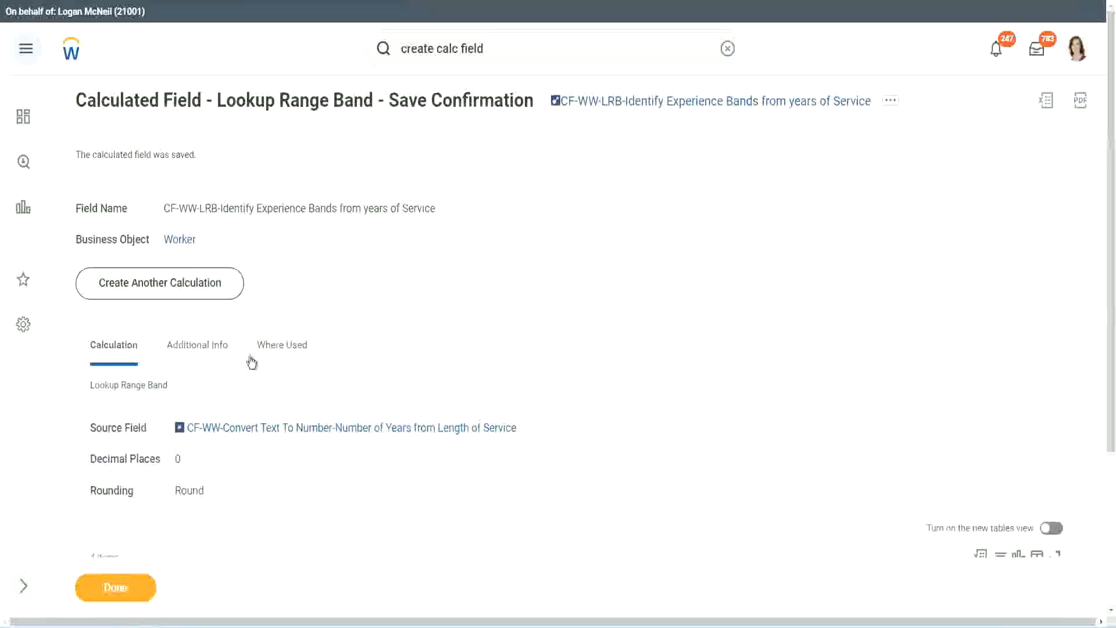
# Switch to Workday, check the saved Lookup Range Band calculated field and finish its save confirmation.
pyautogui.scroll(-4, 414, 204)
pyautogui.scroll(4, 440, 229)
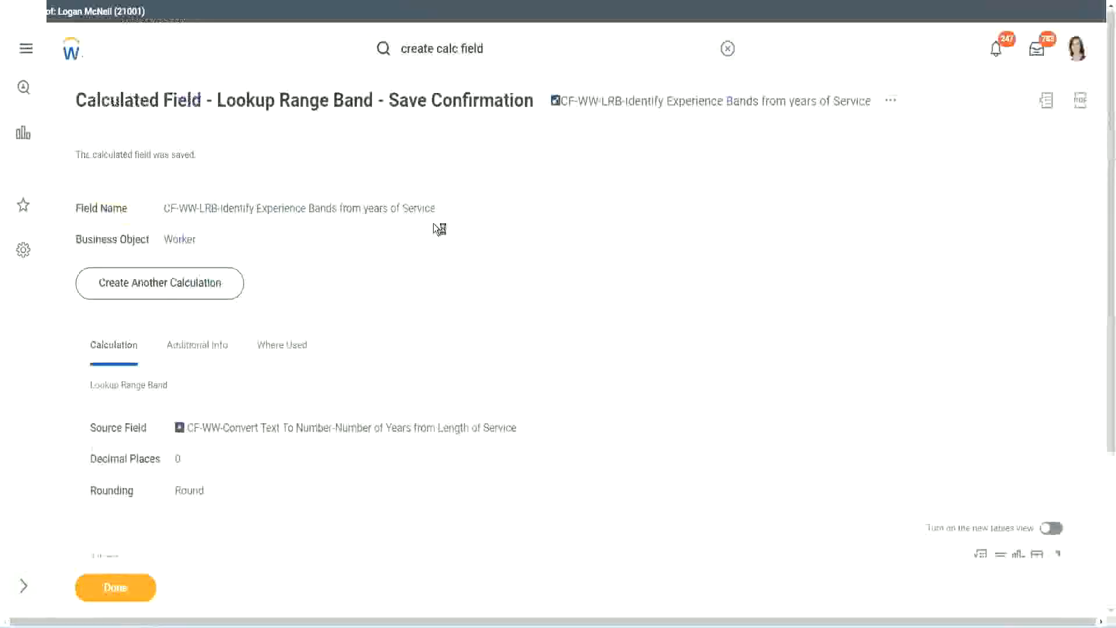
pyautogui.rightClick(654, 108)
pyautogui.click(691, 173)
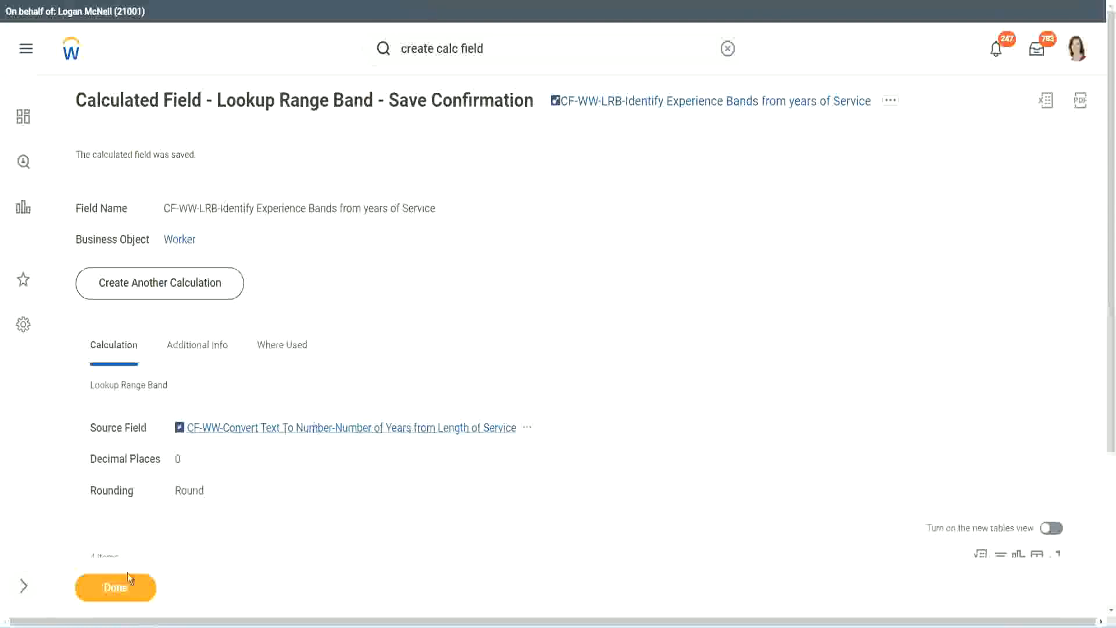
pyautogui.click(111, 593)
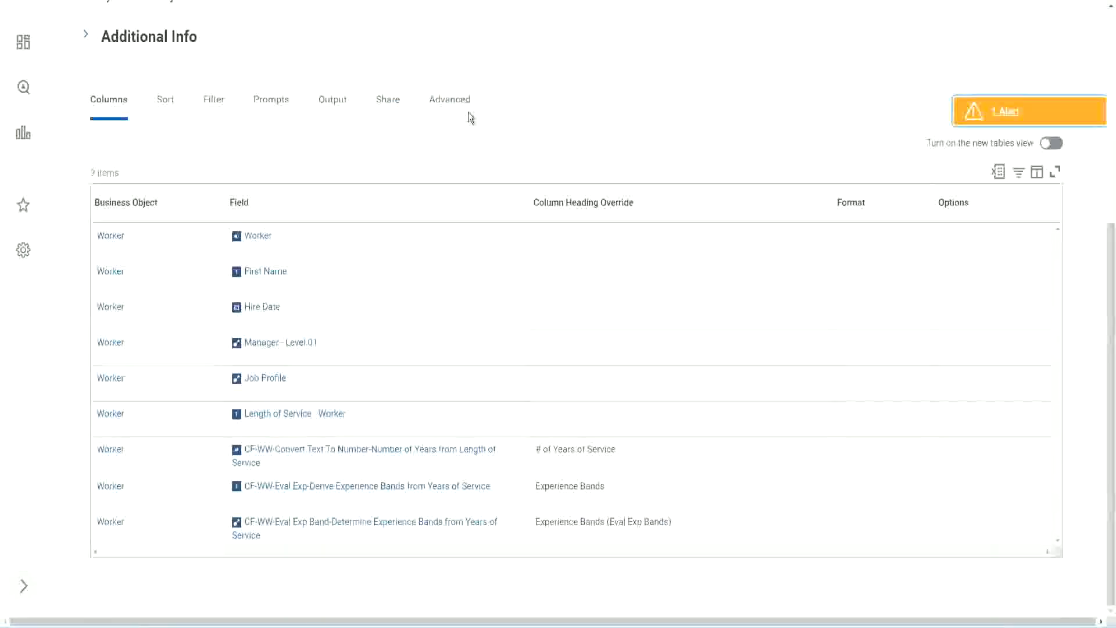
# Open the WW Employee Details custom report for editing and go to its column definitions.
pyautogui.scroll(6, 483, 145)
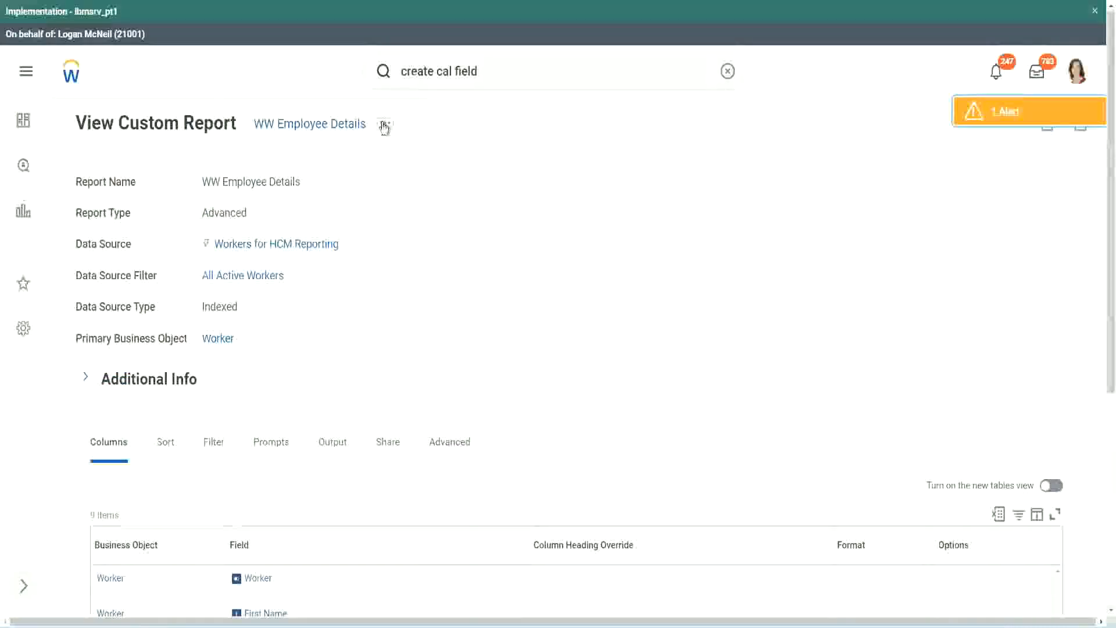
pyautogui.click(385, 126)
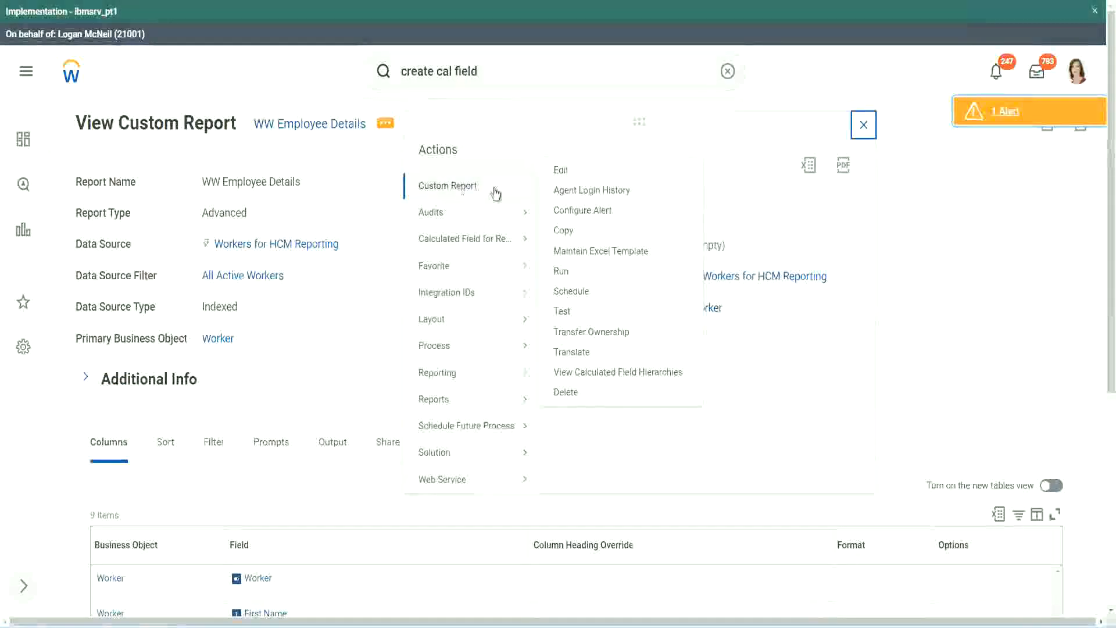
pyautogui.click(566, 172)
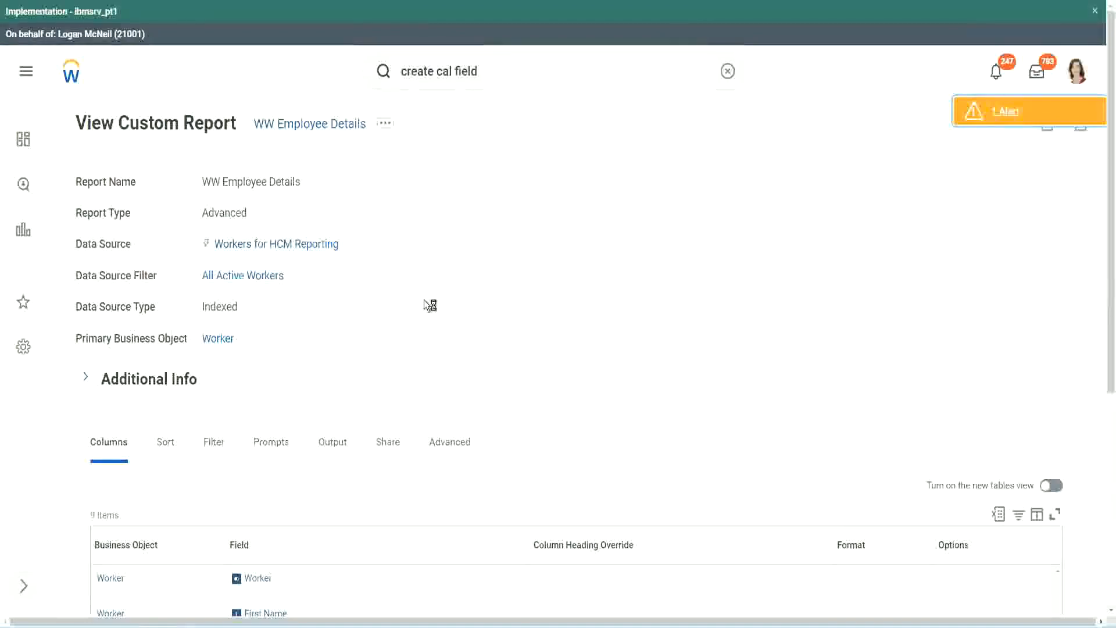
pyautogui.scroll(-5, 425, 301)
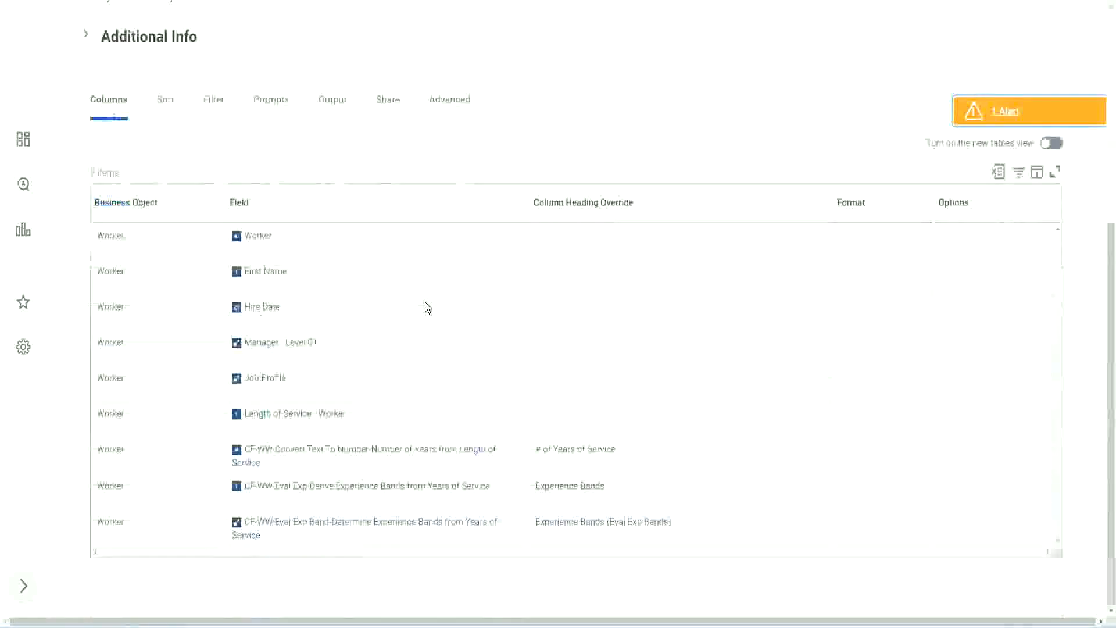
pyautogui.scroll(-7, 418, 326)
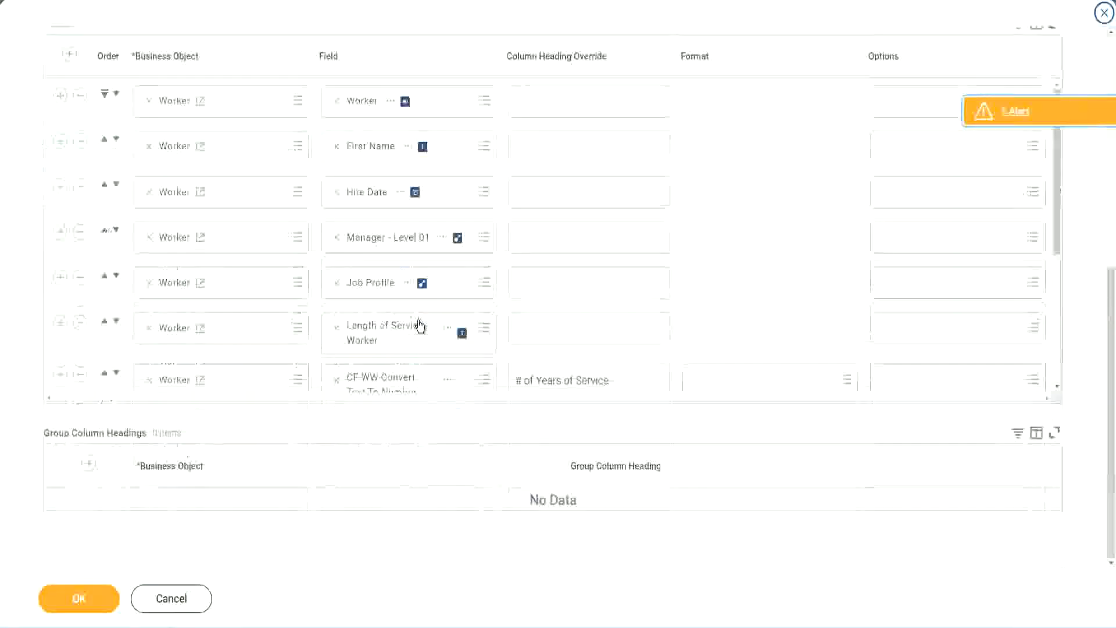
# Add a Worker column after the last report column with the field CF-WW-LRB-Identify Experience Bands from years of Service.
pyautogui.scroll(-5, 256, 339)
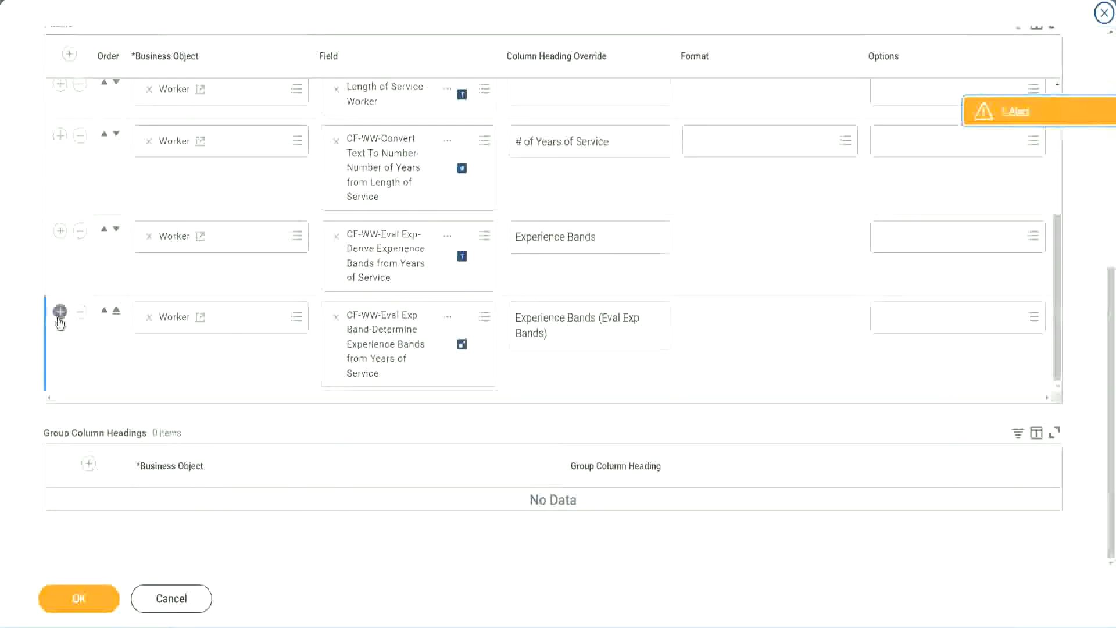
pyautogui.click(59, 317)
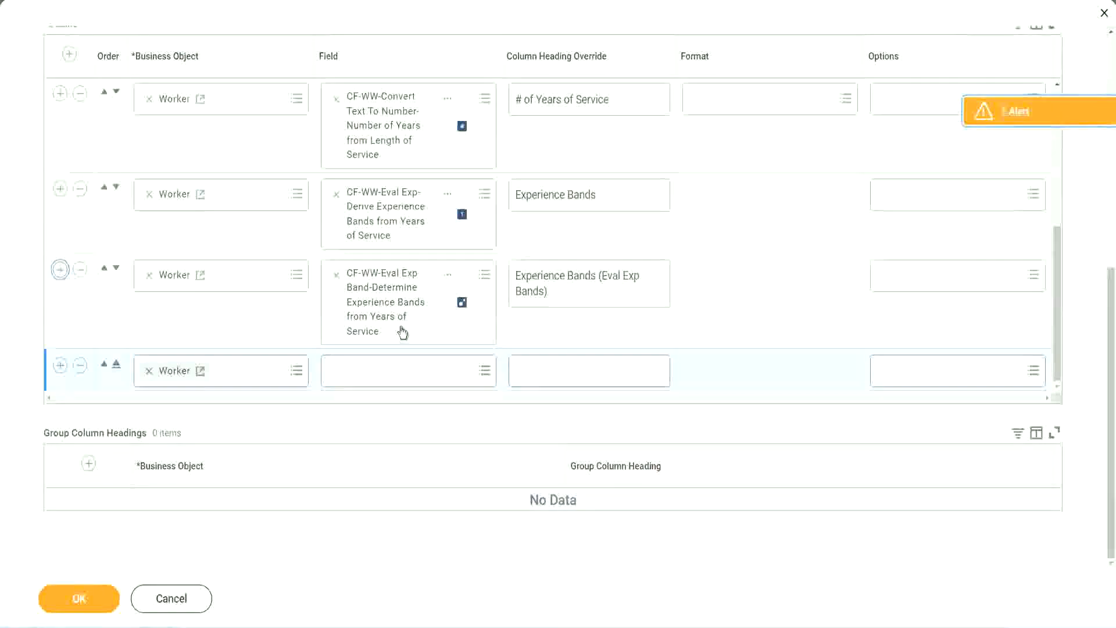
pyautogui.click(379, 371)
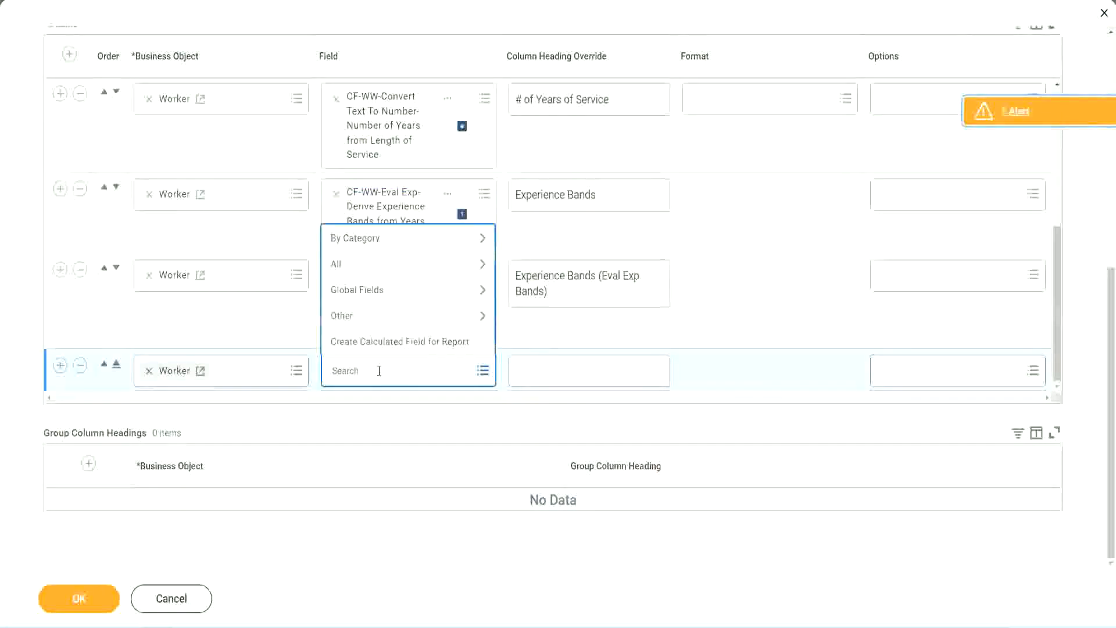
pyautogui.hotkey('ctrl', 'v')
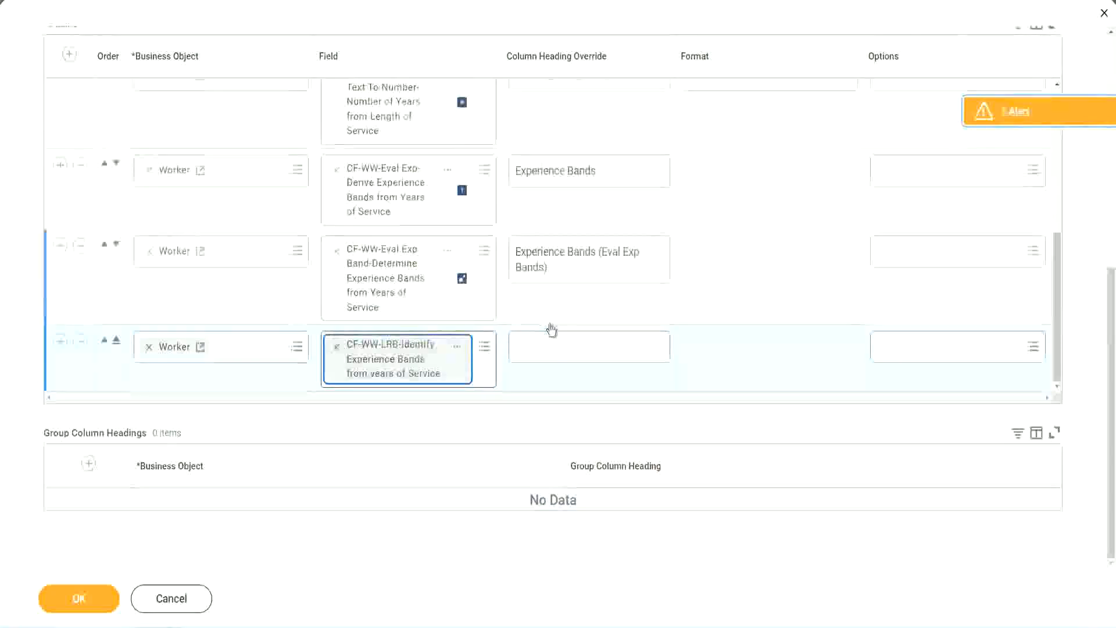
# Set the new column's heading override to "Experience Bands (LRB)".
pyautogui.click(557, 340)
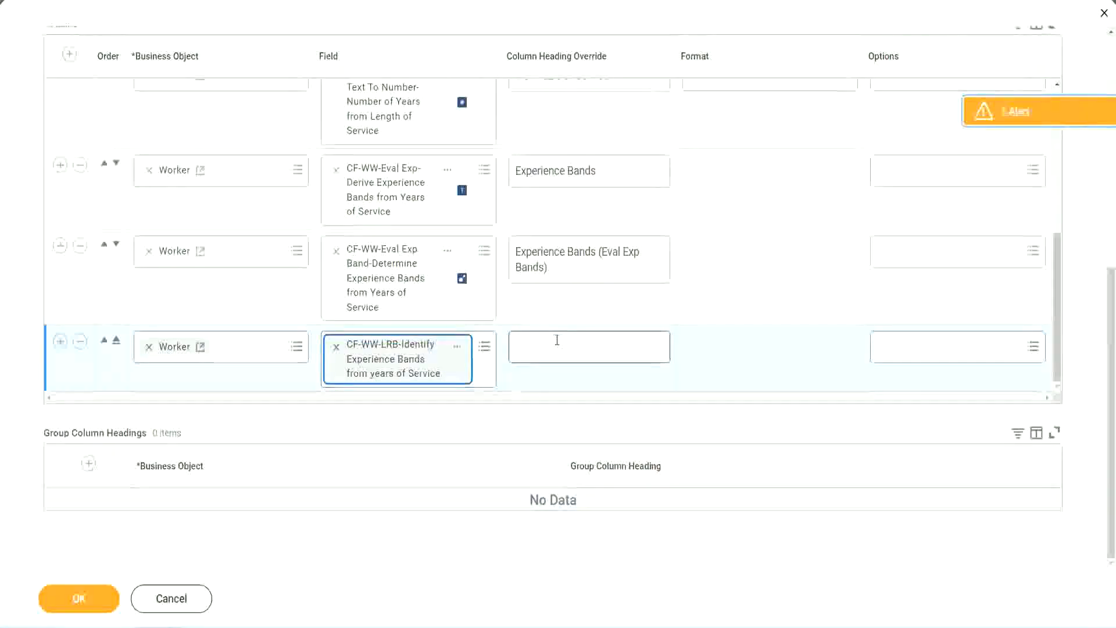
pyautogui.write('Ex')
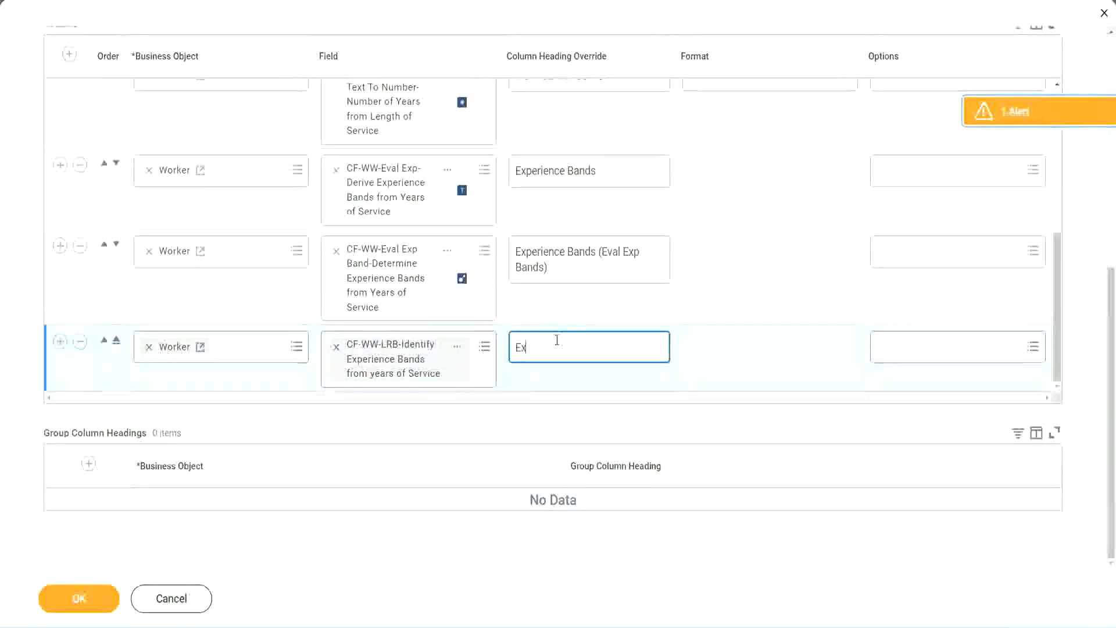
pyautogui.write('perienc')
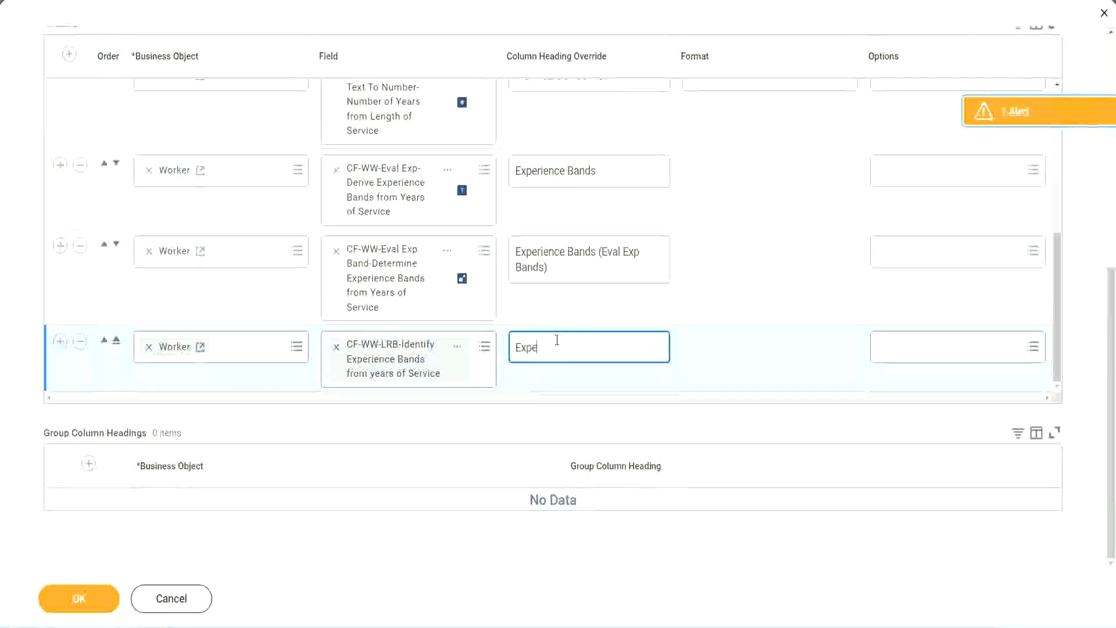
pyautogui.press('BackSpace')
pyautogui.press('BackSpace')
pyautogui.press('BackSpace')
pyautogui.press('BackSpace')
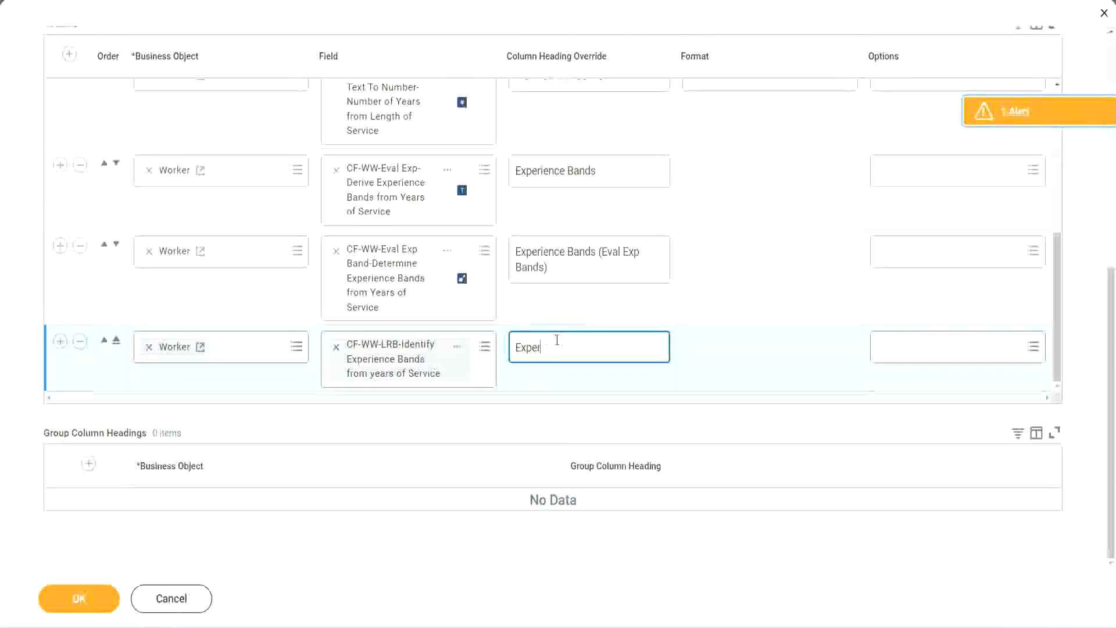
pyautogui.write('ience Bands (LRB')
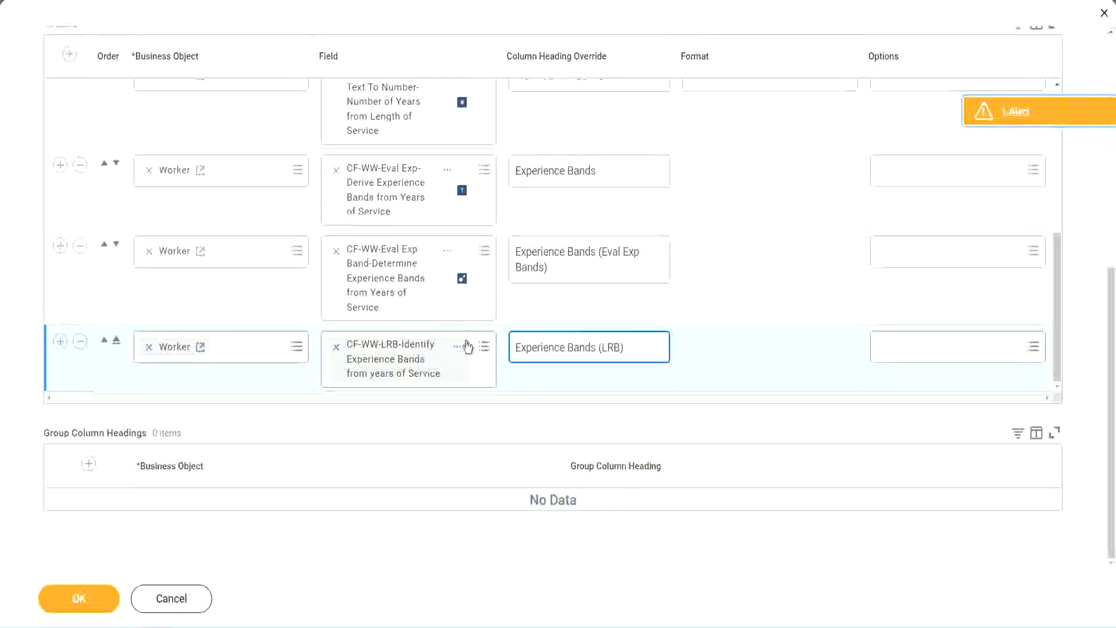
# Save the report changes and run the report with the worker type, employee type and contingent worker type prompts blank.
pyautogui.click(96, 607)
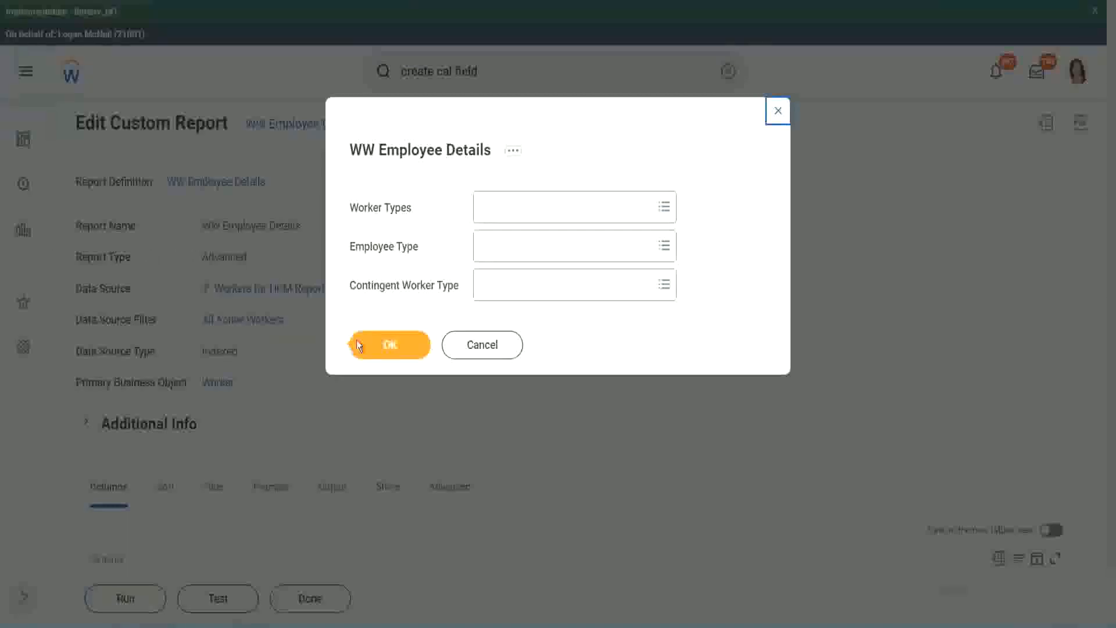
pyautogui.click(396, 347)
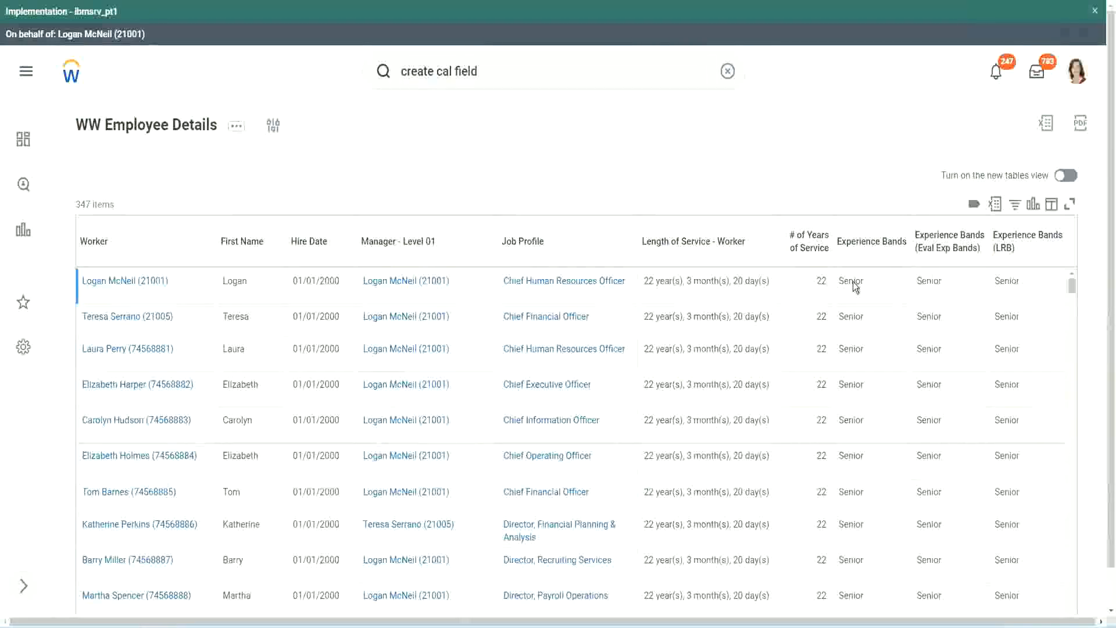
# Compare the three experience band columns across the worker rows of the report output.
pyautogui.doubleClick(854, 282)
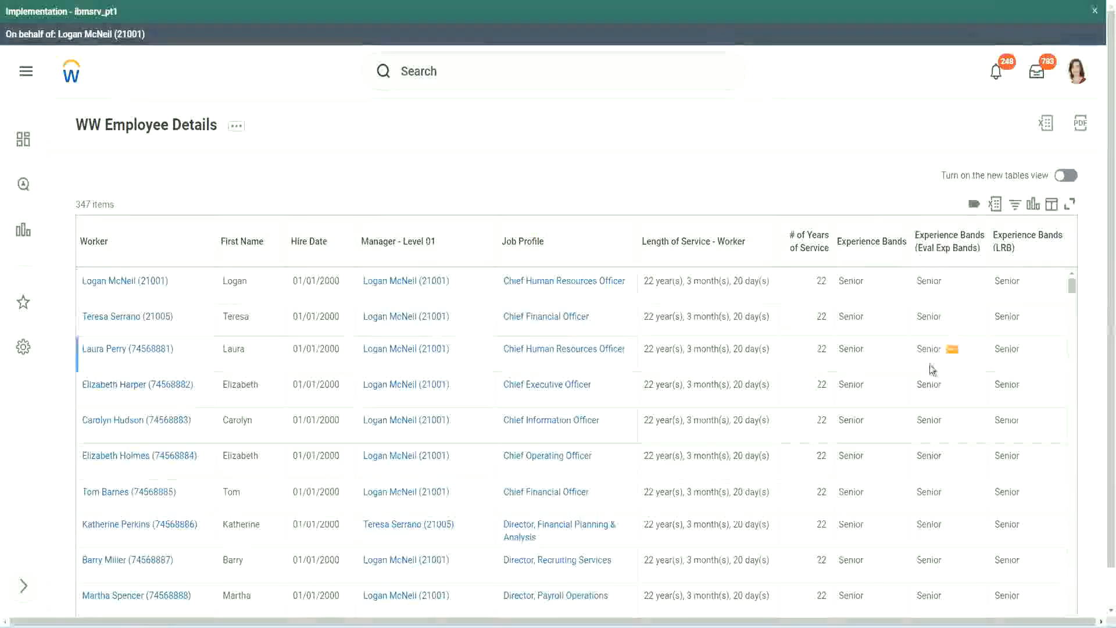
pyautogui.scroll(-10, 929, 365)
pyautogui.scroll(-3, 924, 396)
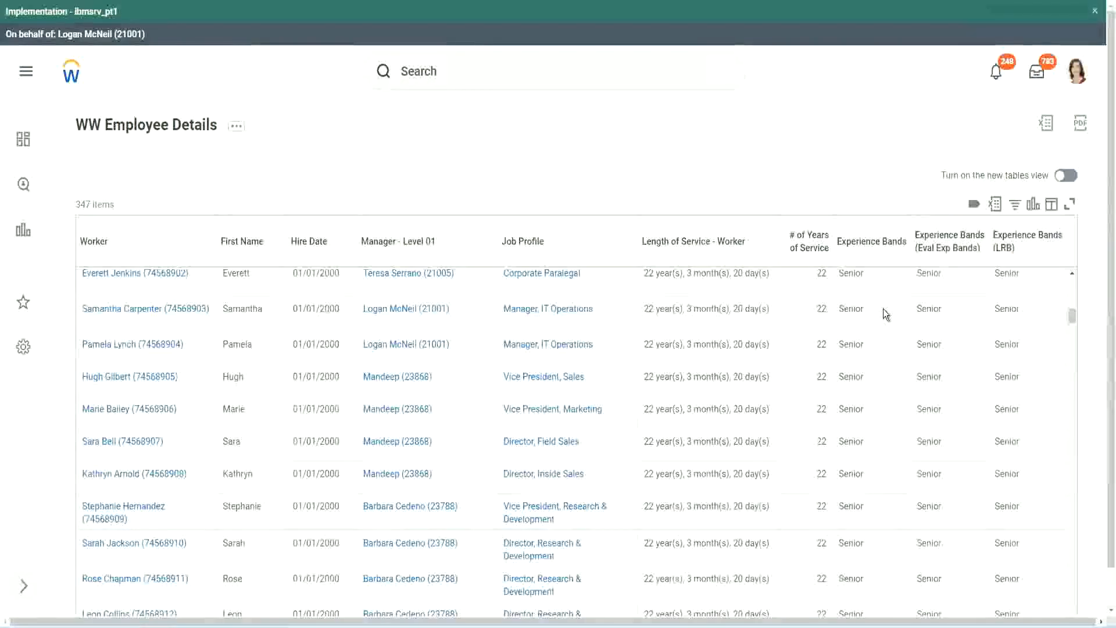
pyautogui.scroll(-3, 878, 477)
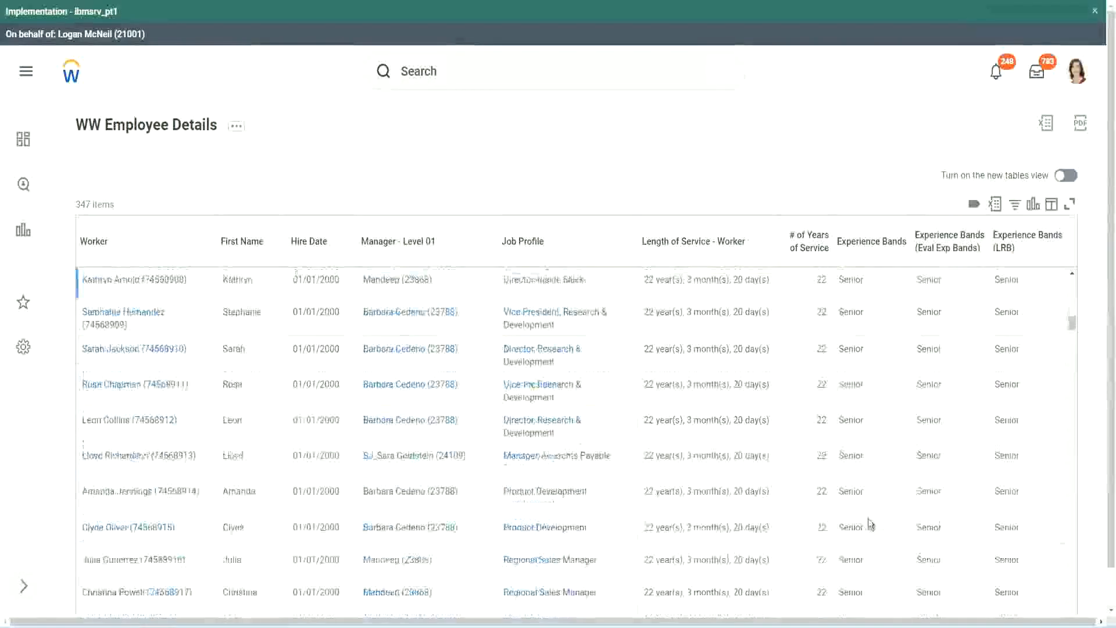
pyautogui.scroll(-1, 873, 413)
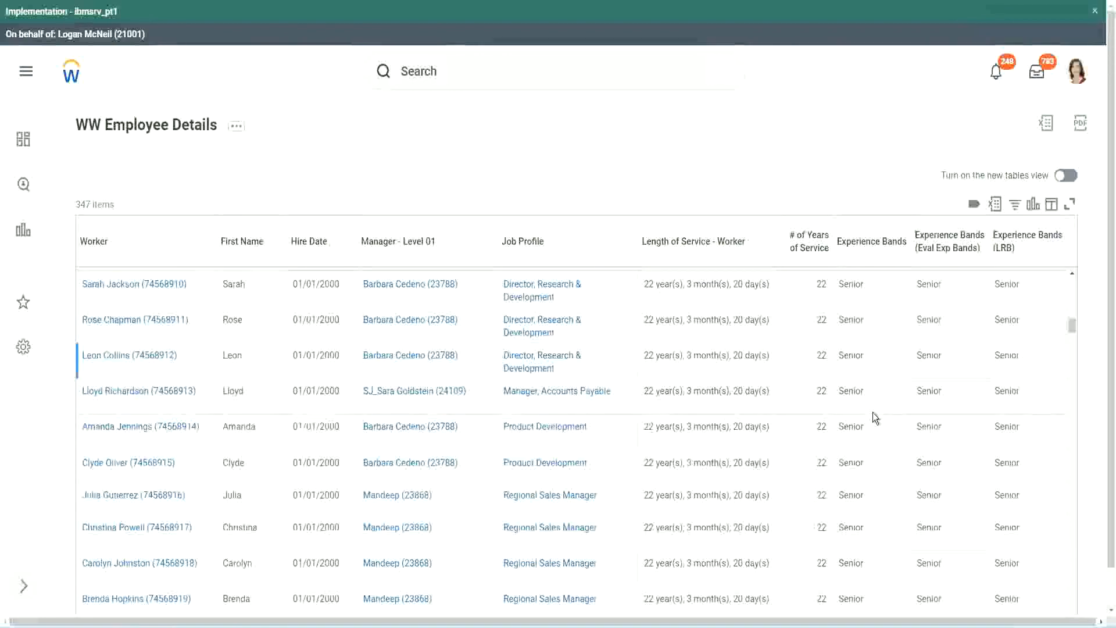